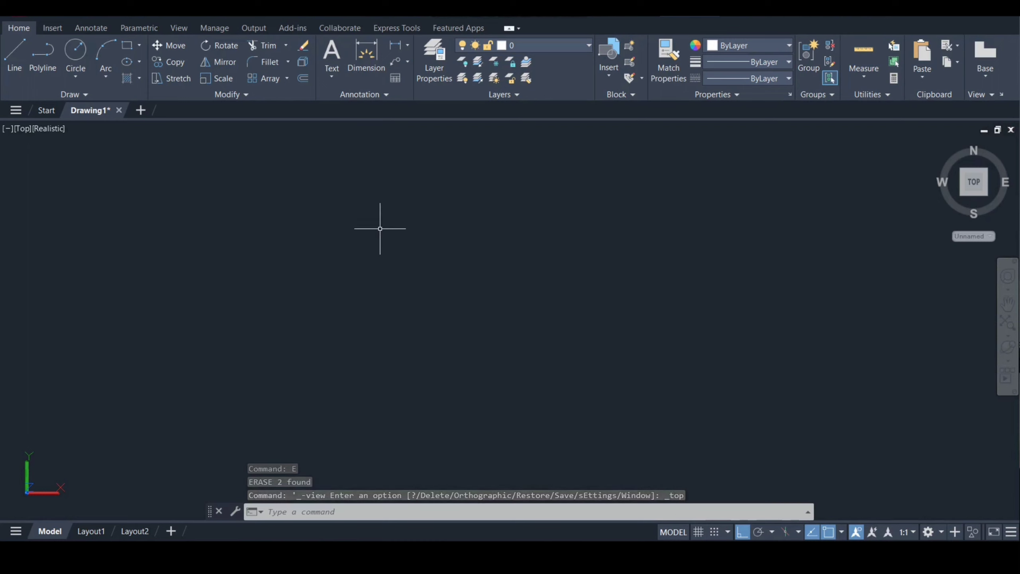
Draw a circle of radius 1.5 in the empty drawing.
text(c)
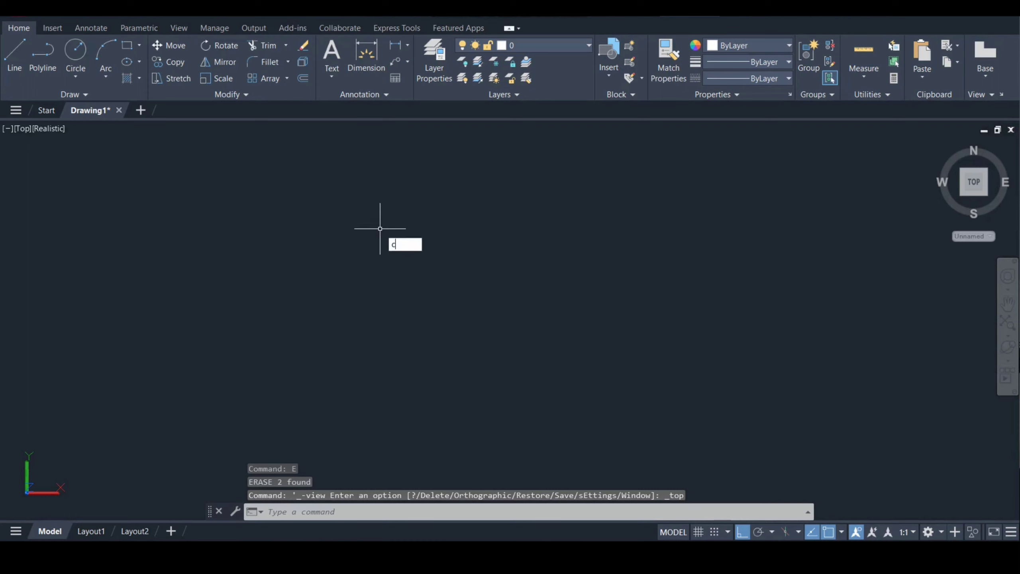
key(Return)
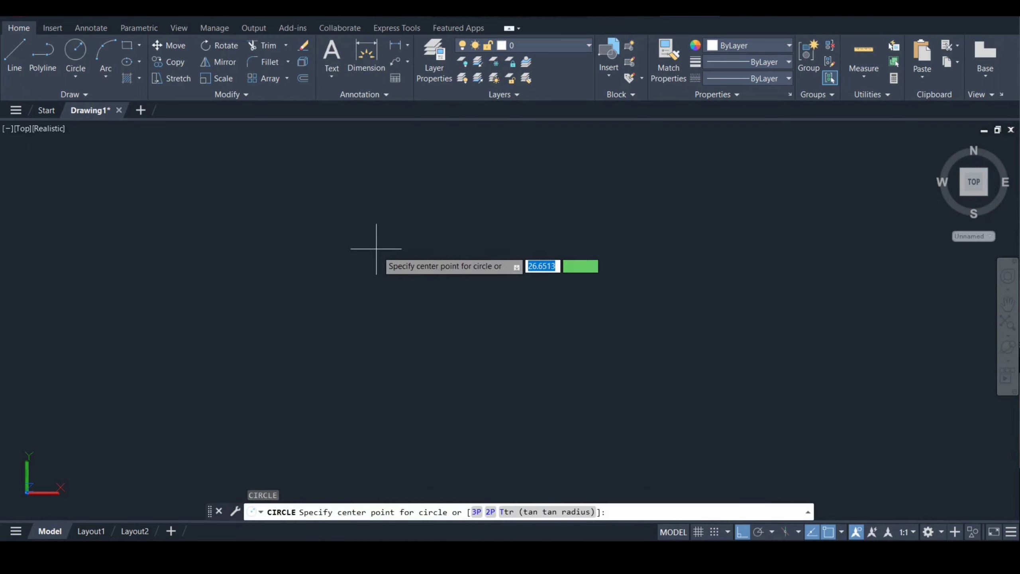
click(449, 297)
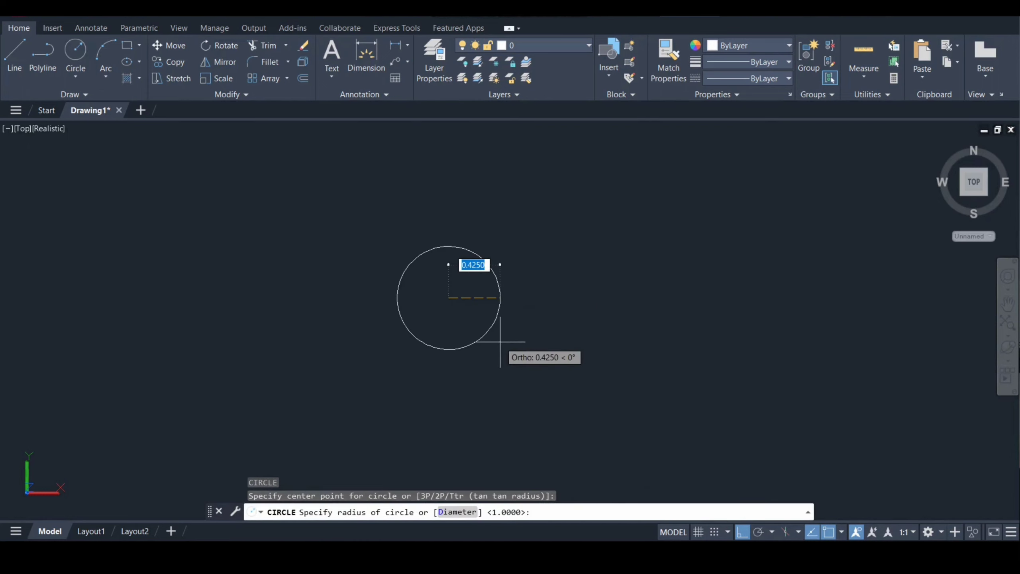
text(1.5)
key(Return)
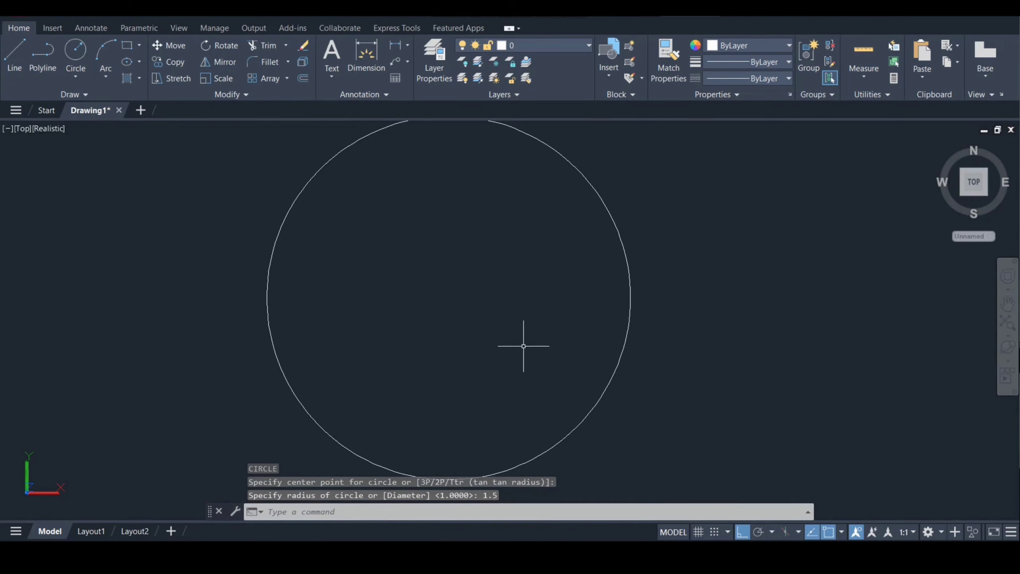
Switch to SW Isometric and extrude the circle to a height of 5.
scroll(528, 350, down, 2)
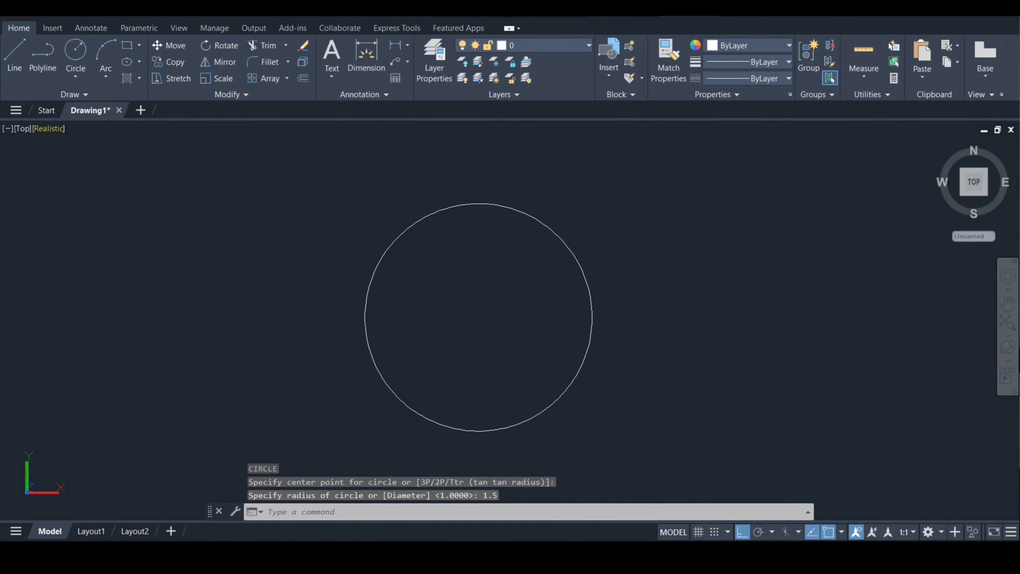
click(23, 128)
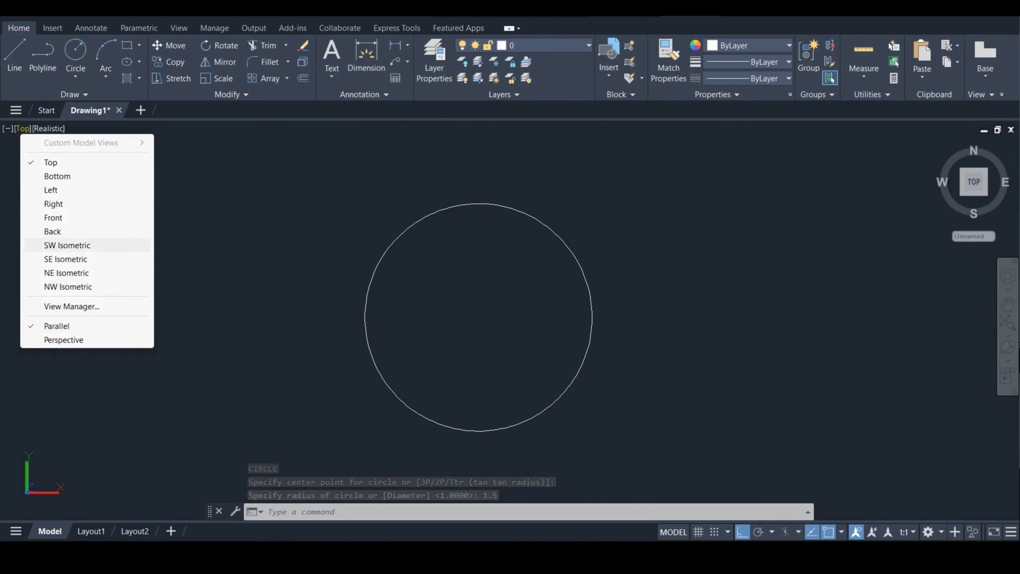
click(60, 245)
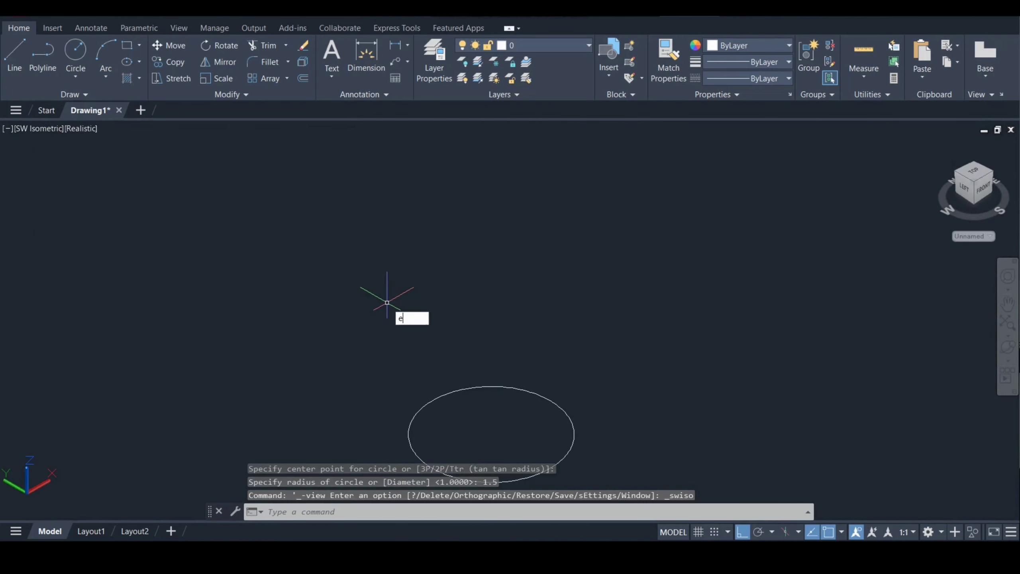
text(EXT)
key(Return)
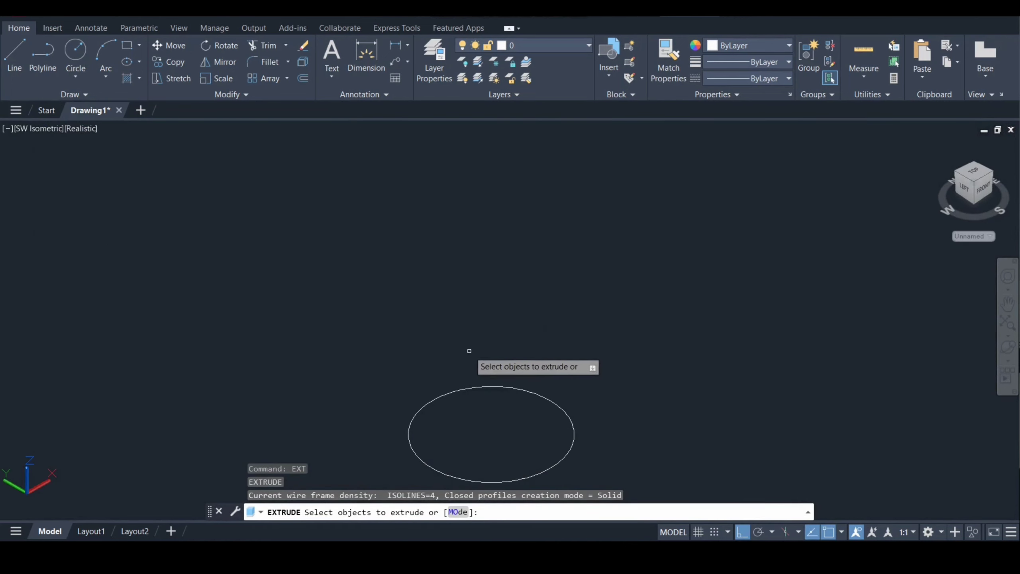
click(440, 395)
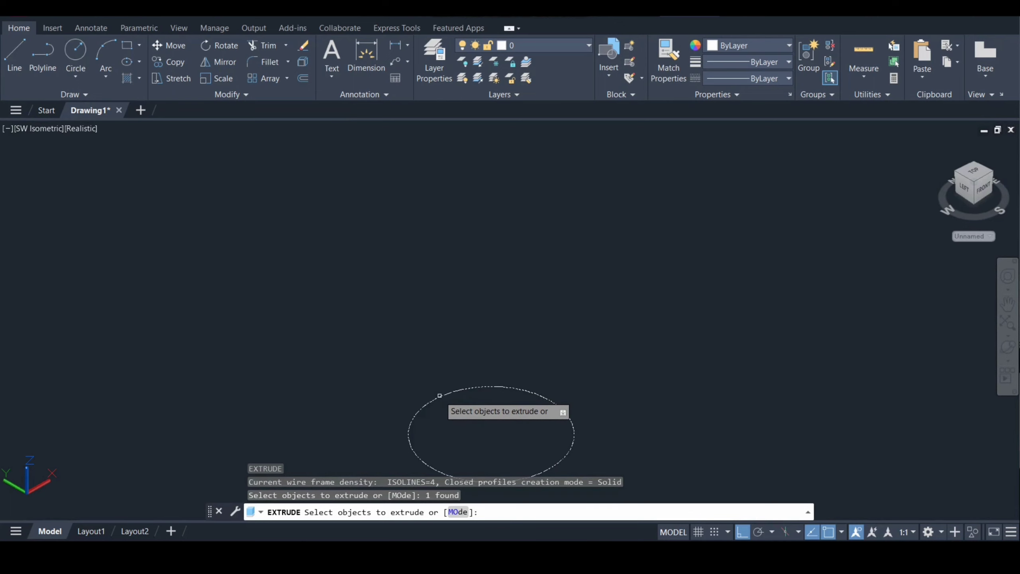
key(Return)
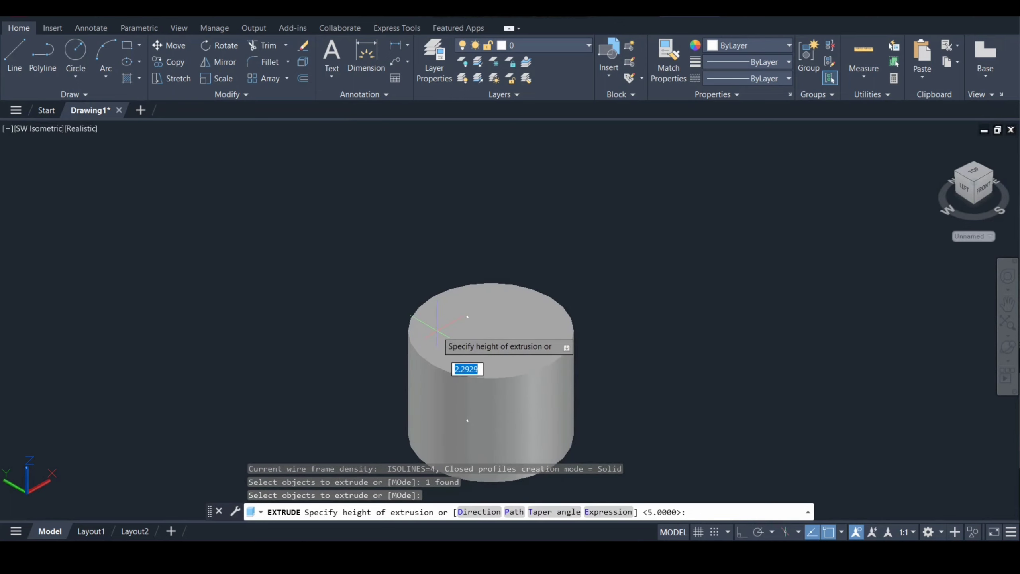
key(Return)
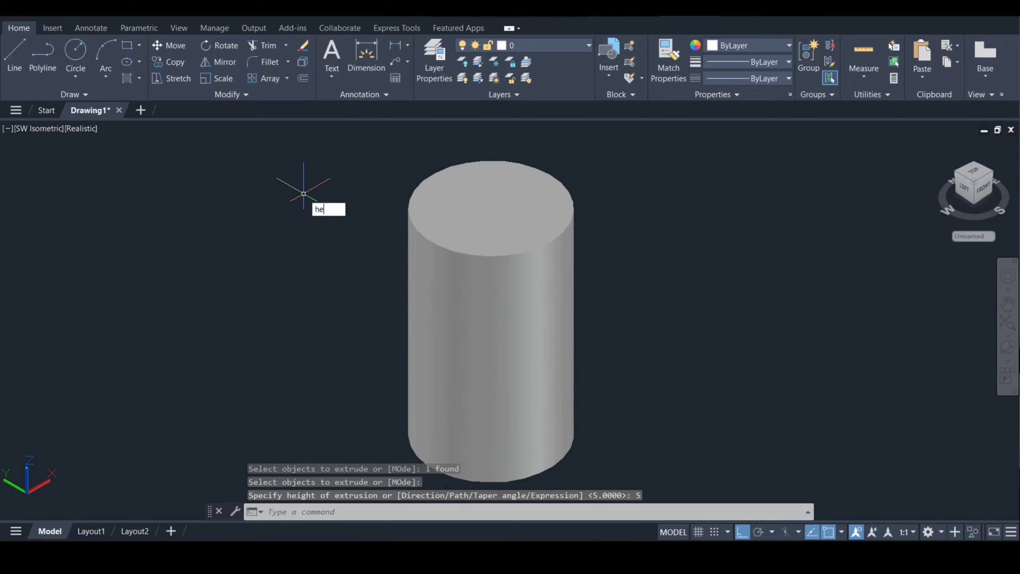
Create a helix at the cylinder's top-face centre, radius 1.5, height 5, then select it.
text(l)
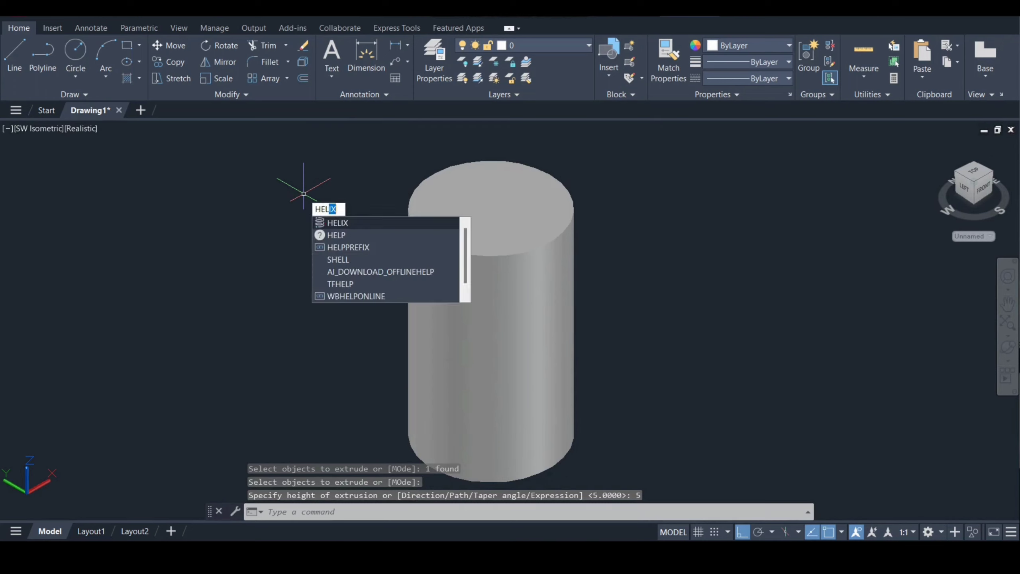
key(Return)
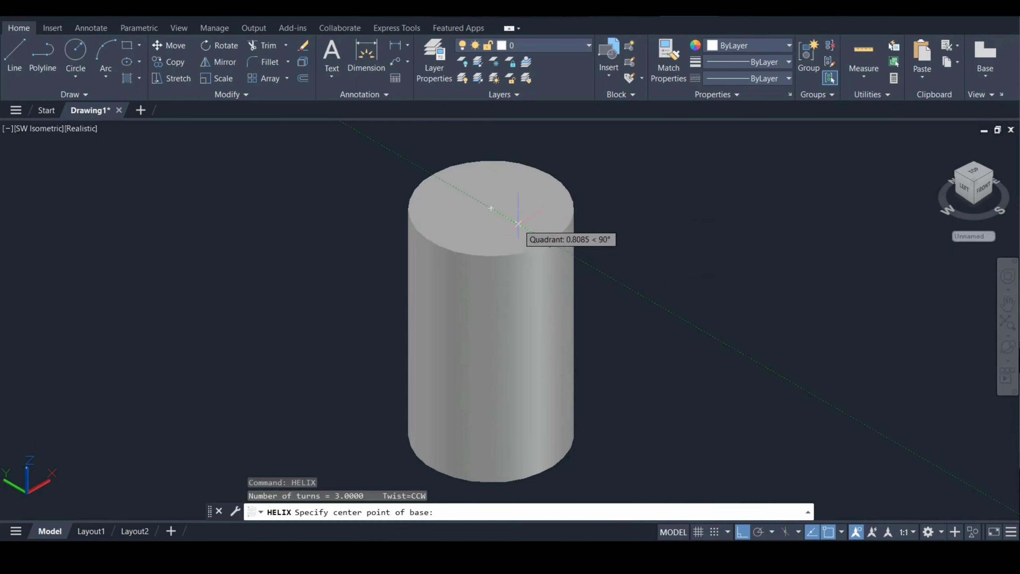
click(491, 208)
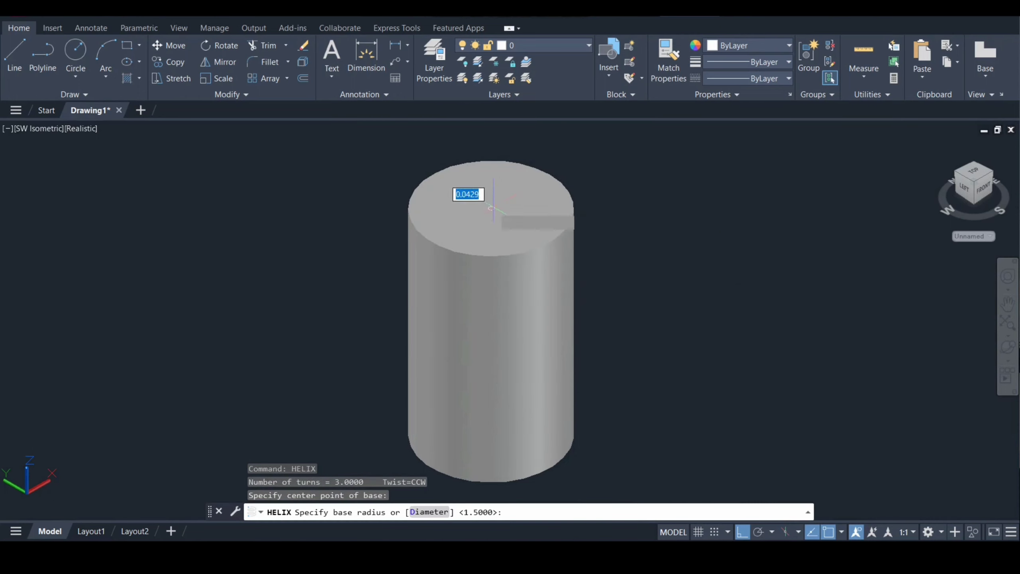
click(550, 242)
click(550, 242)
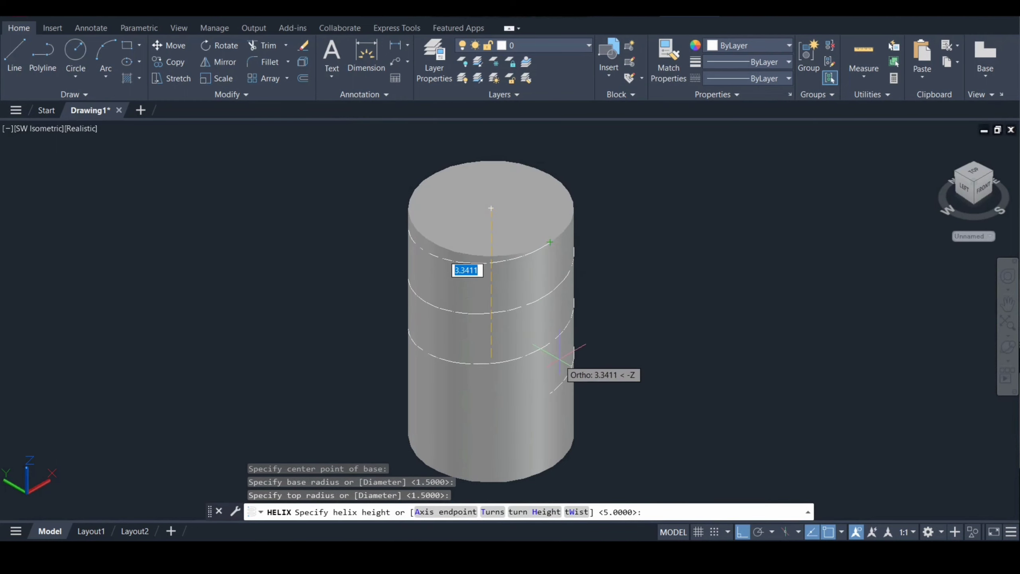
text(5)
key(Return)
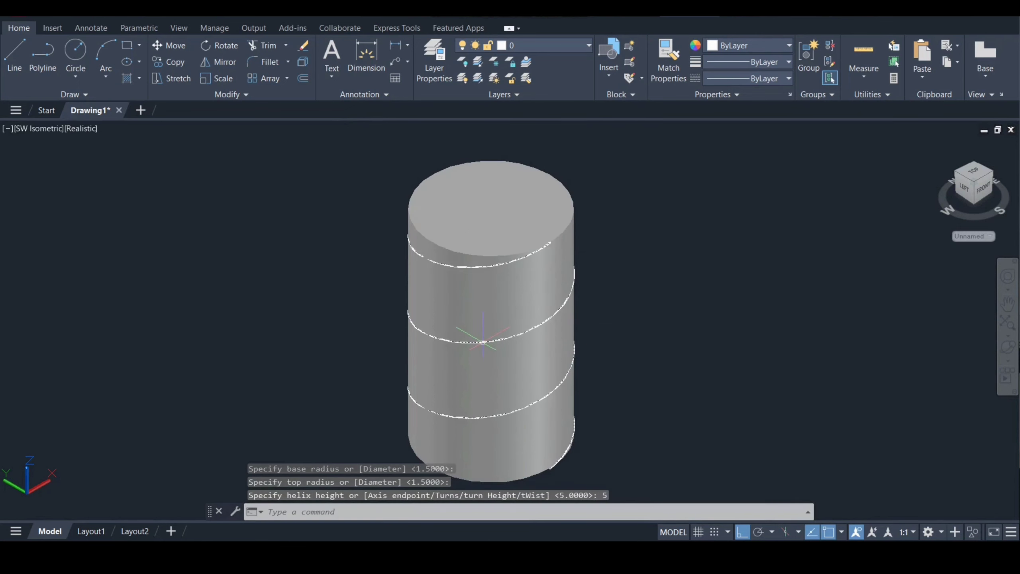
click(482, 342)
Set the helix Turns to 12 in its Properties palette, then deselect it.
right_click(608, 289)
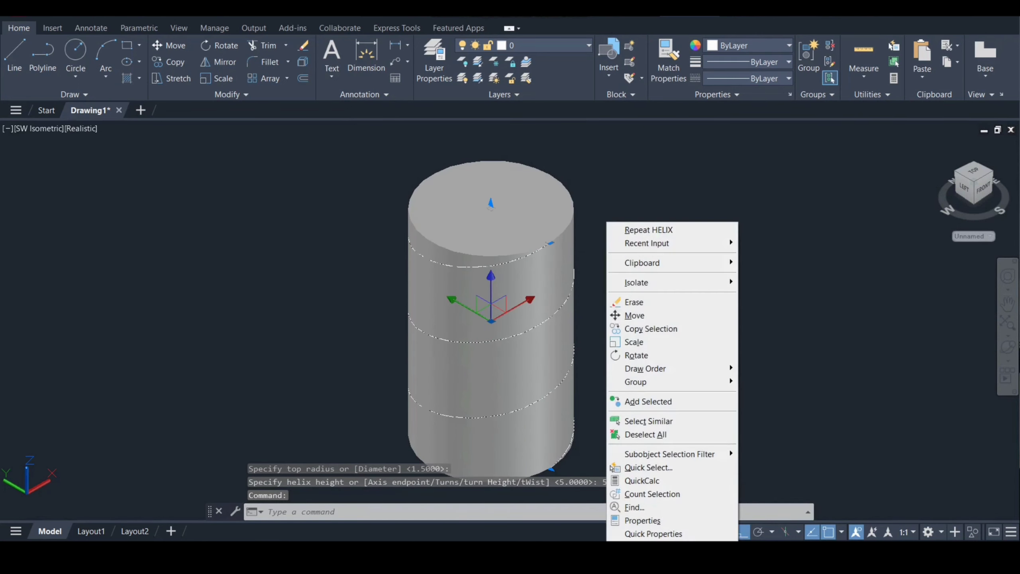
click(643, 521)
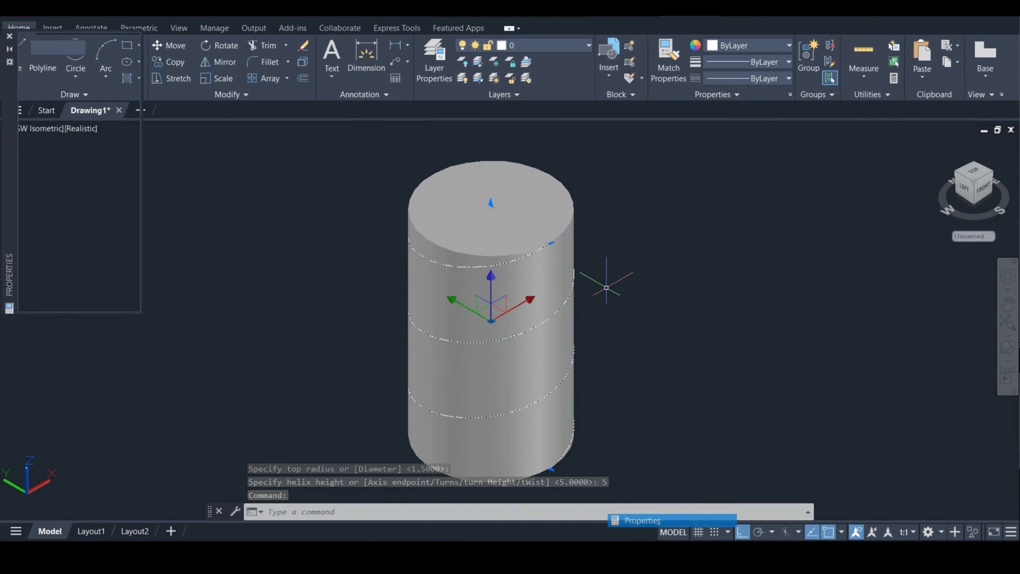
click(99, 275)
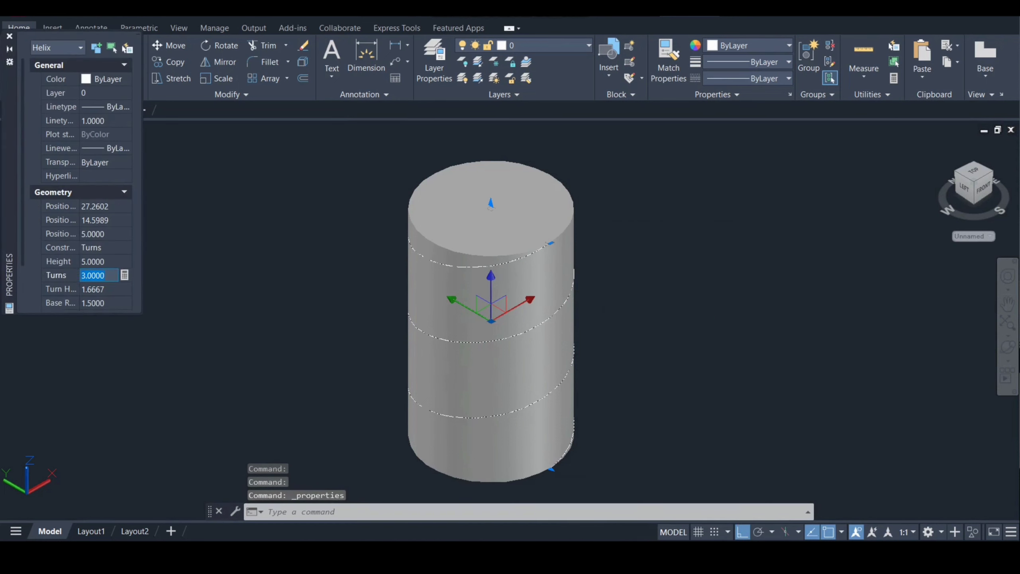
key(Tab)
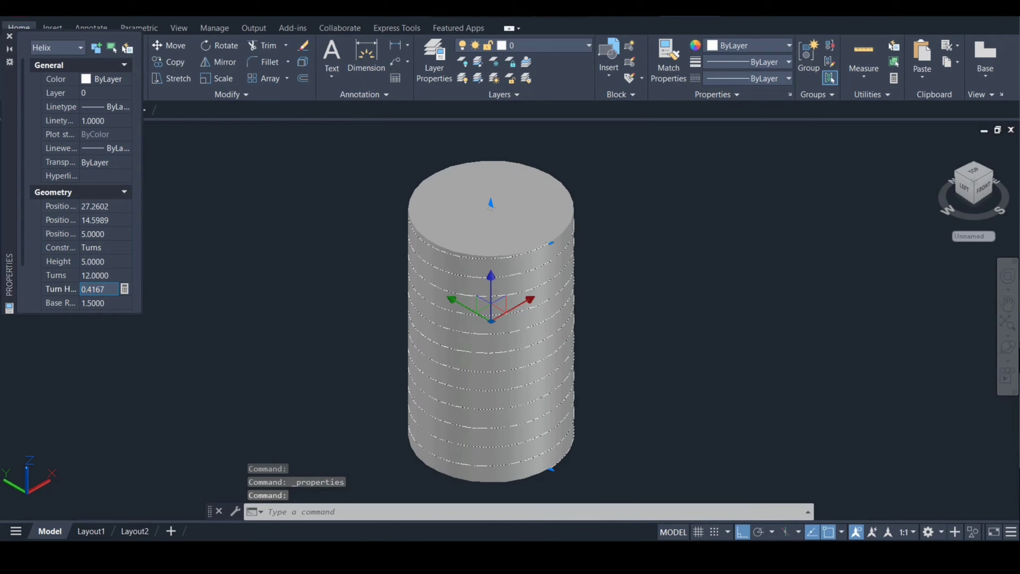
click(9, 36)
key(Escape)
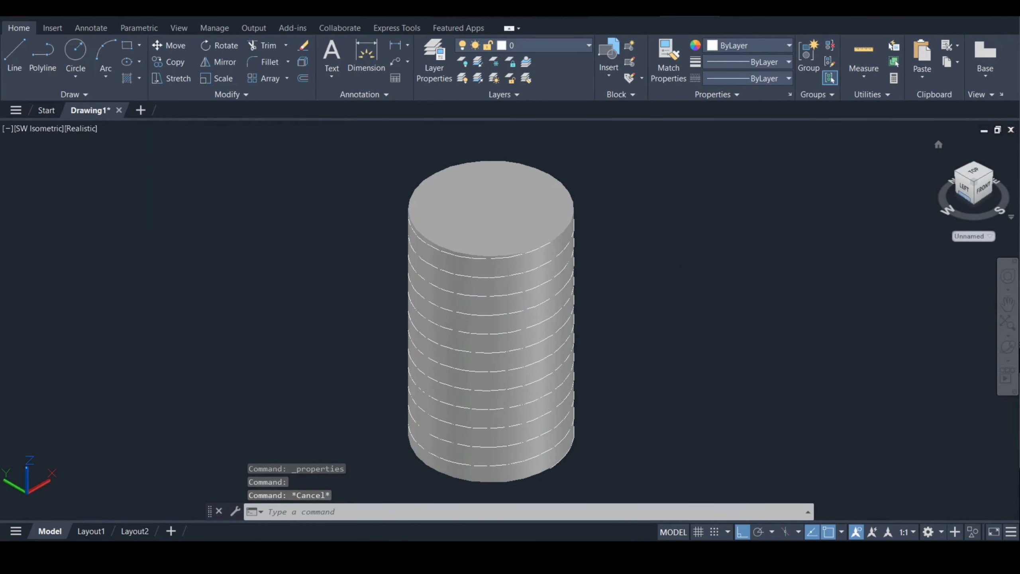
click(984, 188)
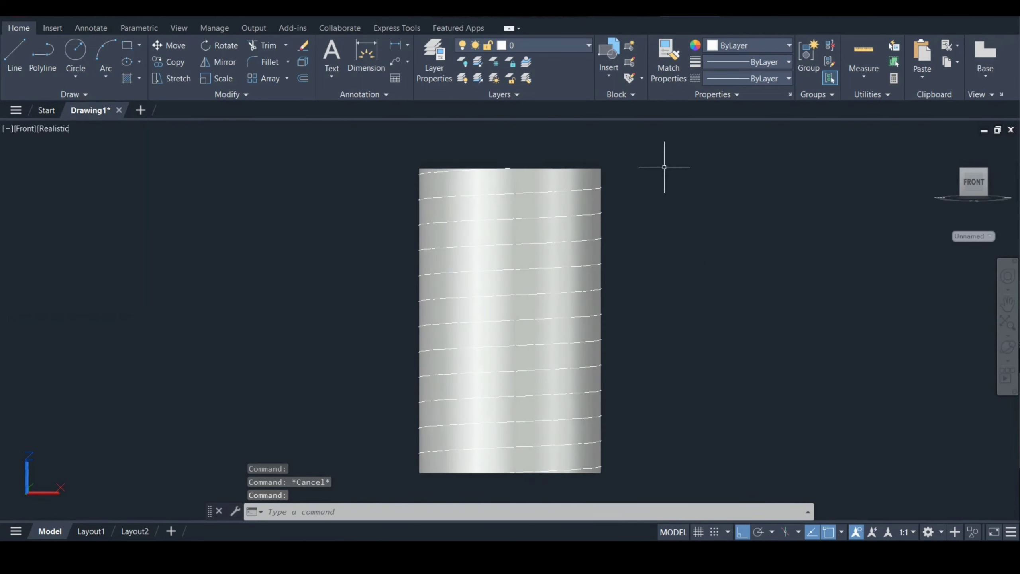
Switch to the Front view and hide the cylinder, leaving only the helix.
click(569, 183)
right_click(568, 182)
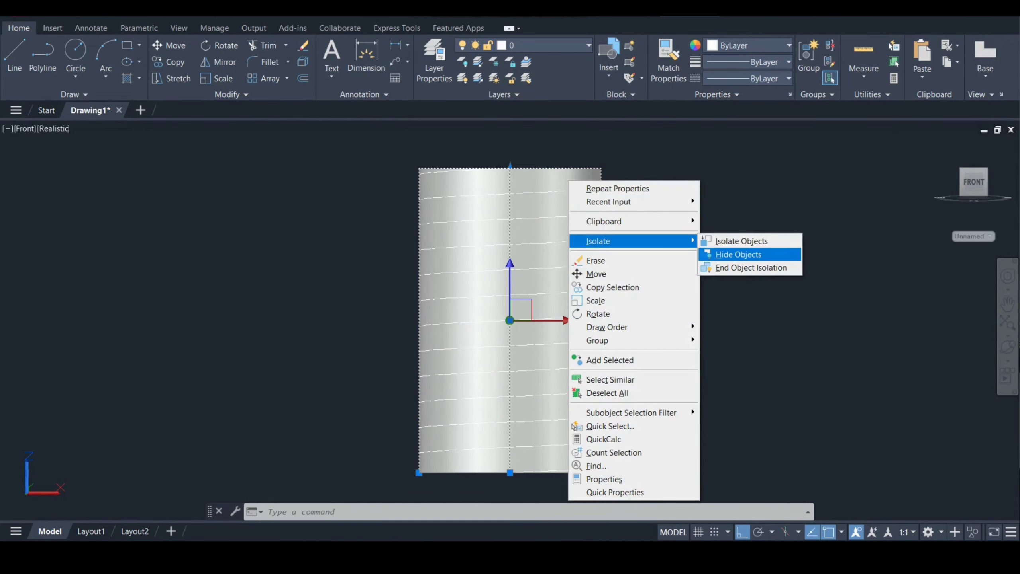
click(738, 254)
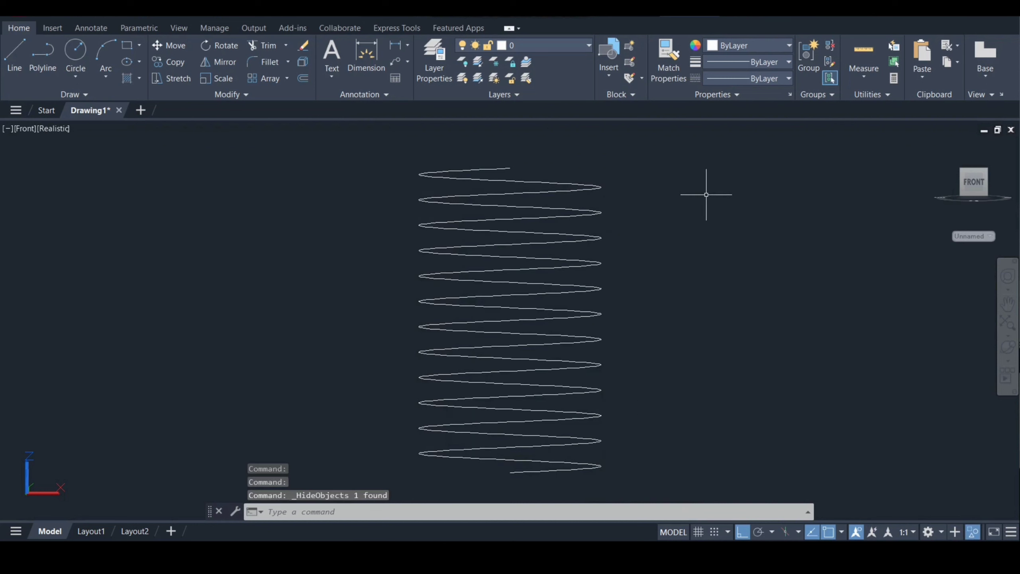
Start a three-sided polygon at the helix's top end, then cancel it.
text(pol)
key(Return)
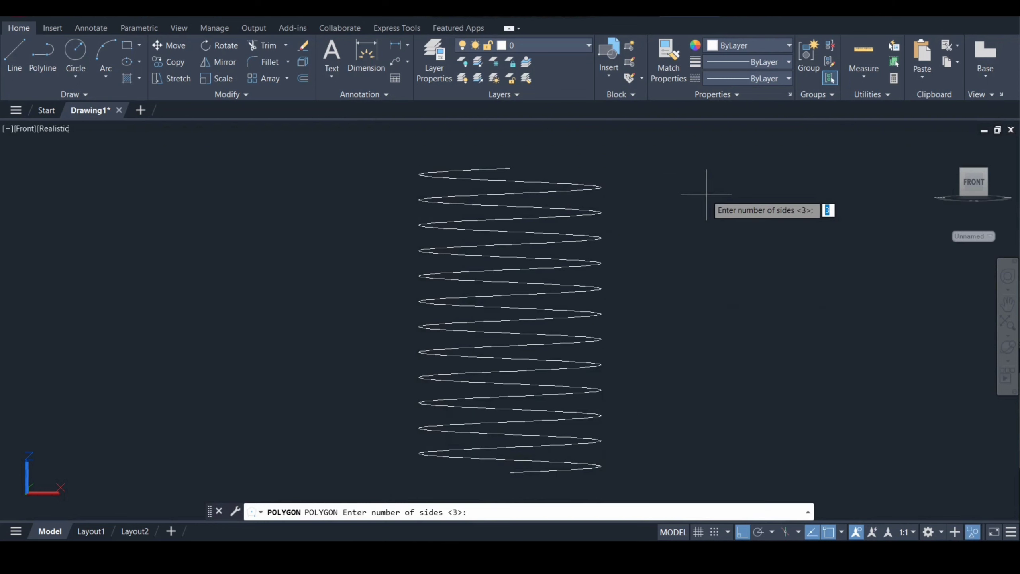
key(Return)
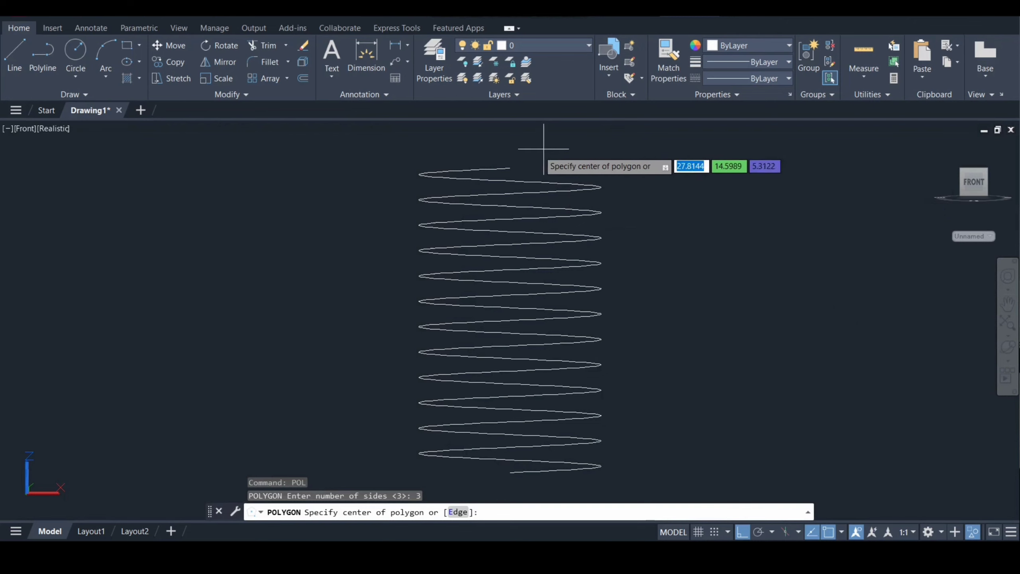
click(510, 168)
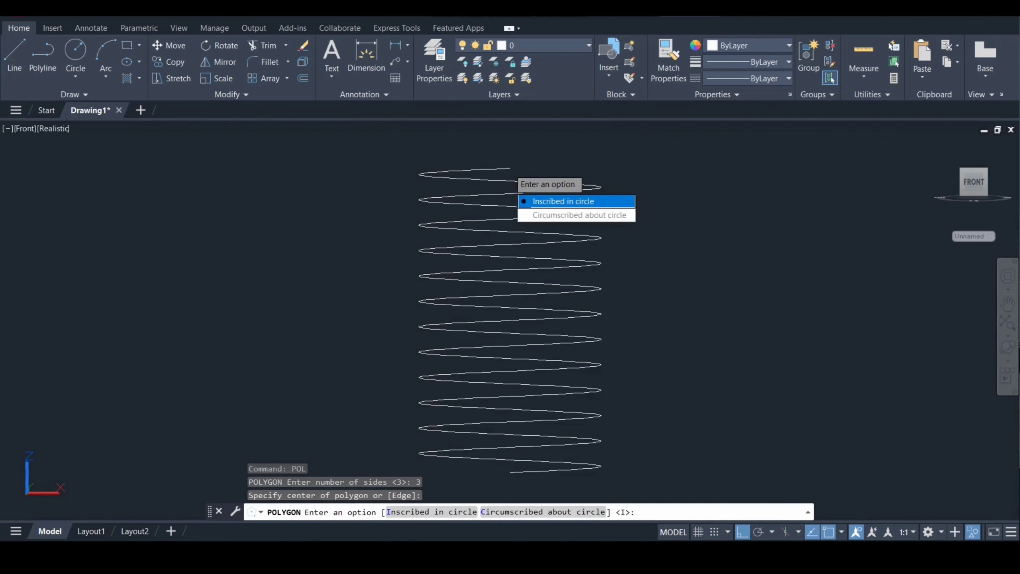
click(563, 201)
key(Escape)
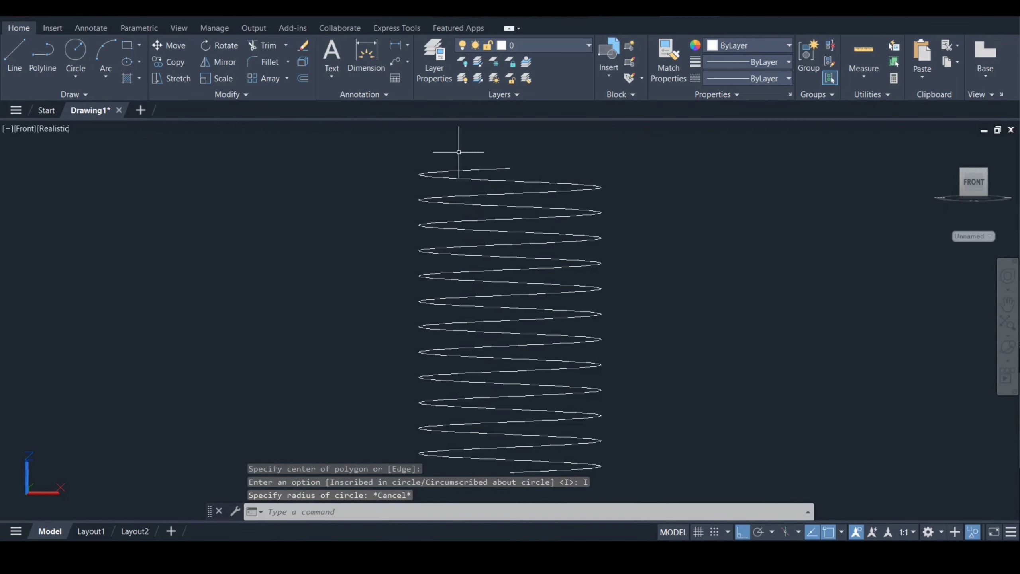
Check the helix from Top, return to Front, then zoom out and pan it lower.
click(25, 128)
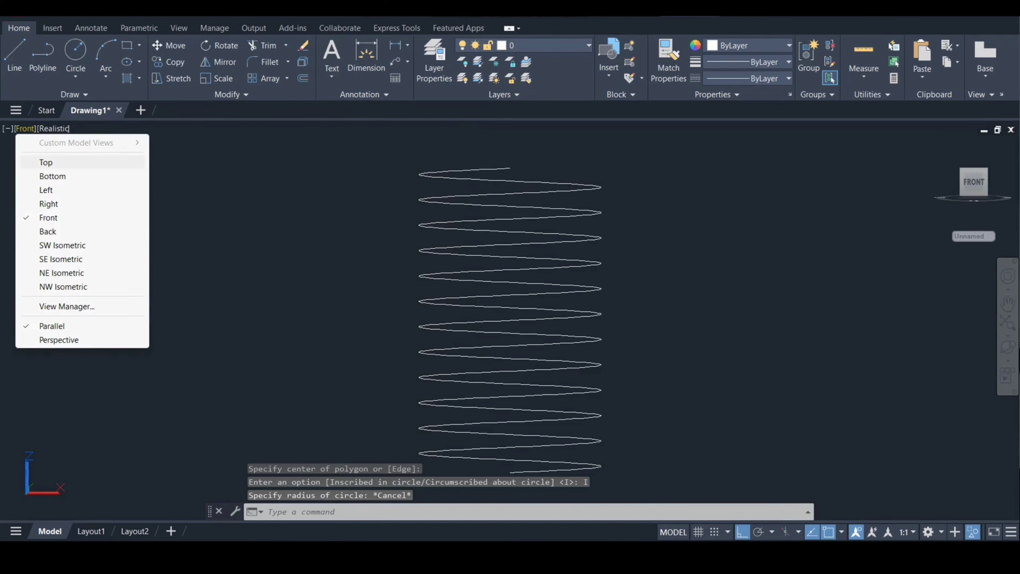
click(56, 161)
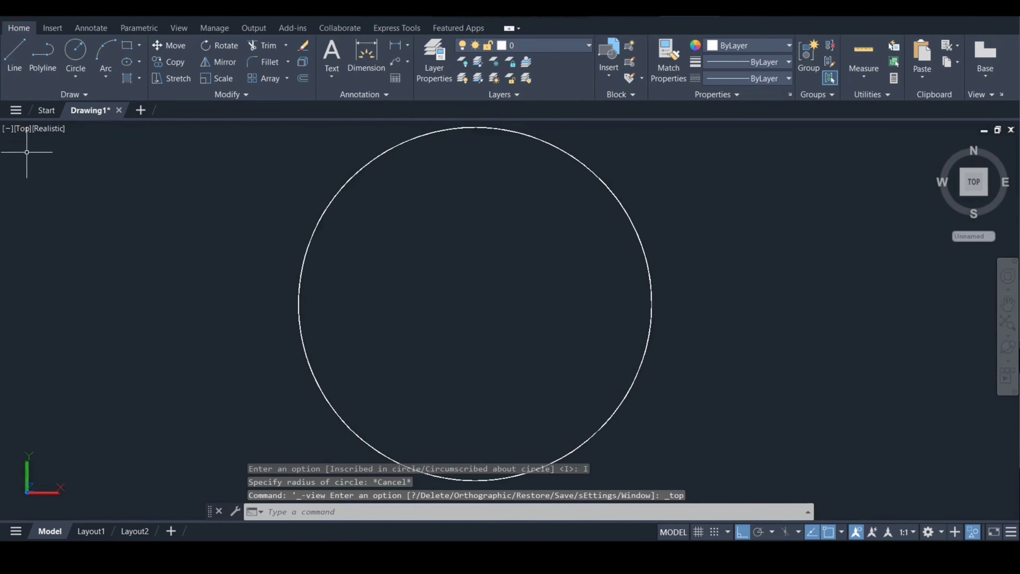
click(23, 129)
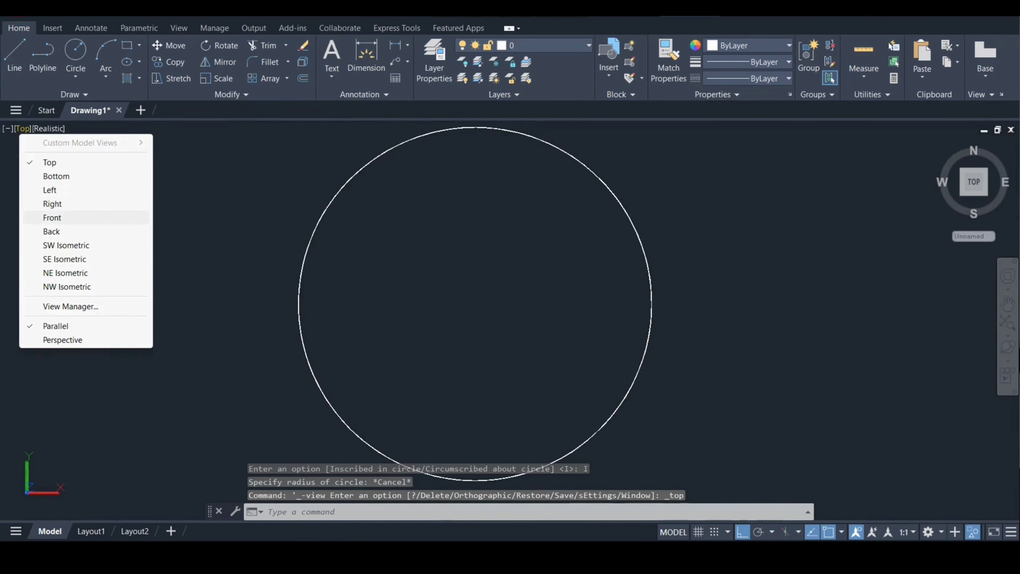
click(52, 217)
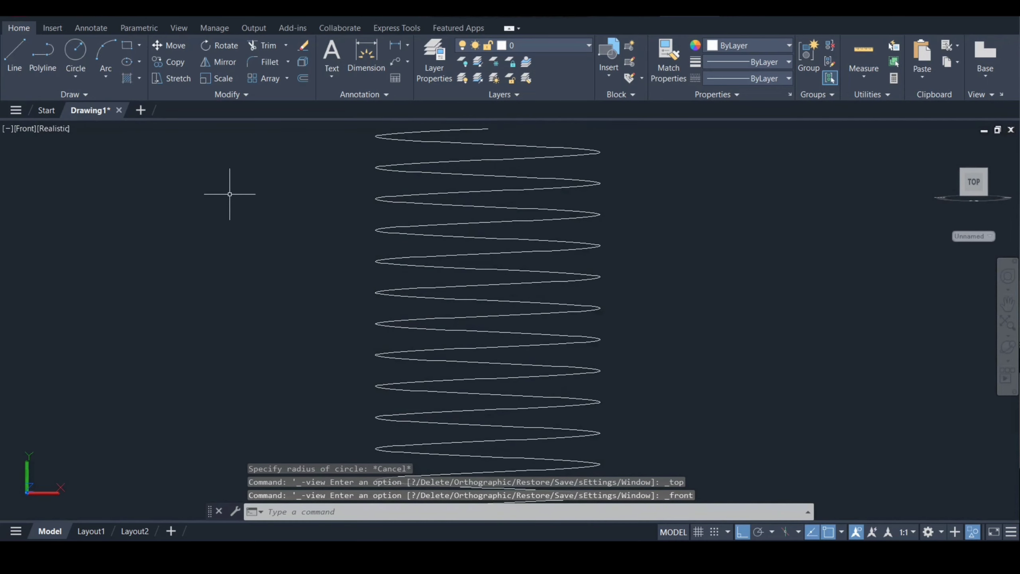
scroll(230, 194, down, 2)
middle_drag(227, 194, 291, 255)
text(PO)
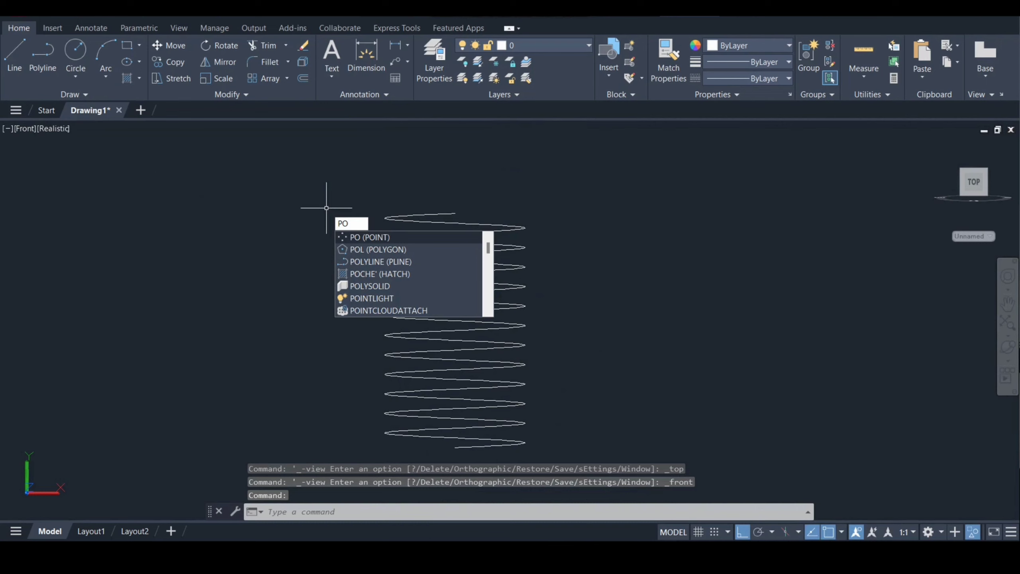
Draw a 3-sided polygon inscribed in a 0.2-radius circle at the helix's top end.
text(l)
key(Return)
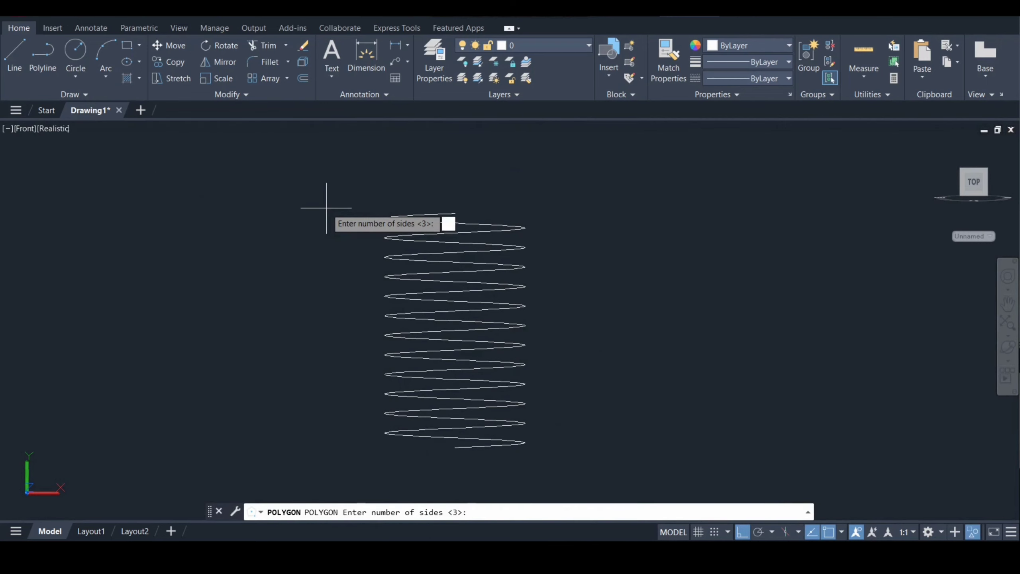
text(3)
key(Return)
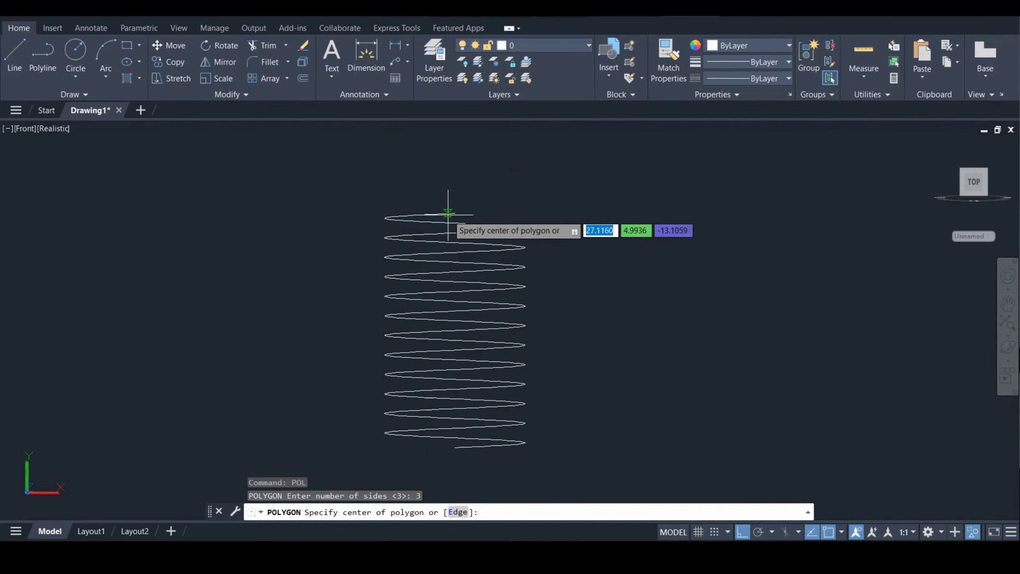
click(454, 212)
key(Return)
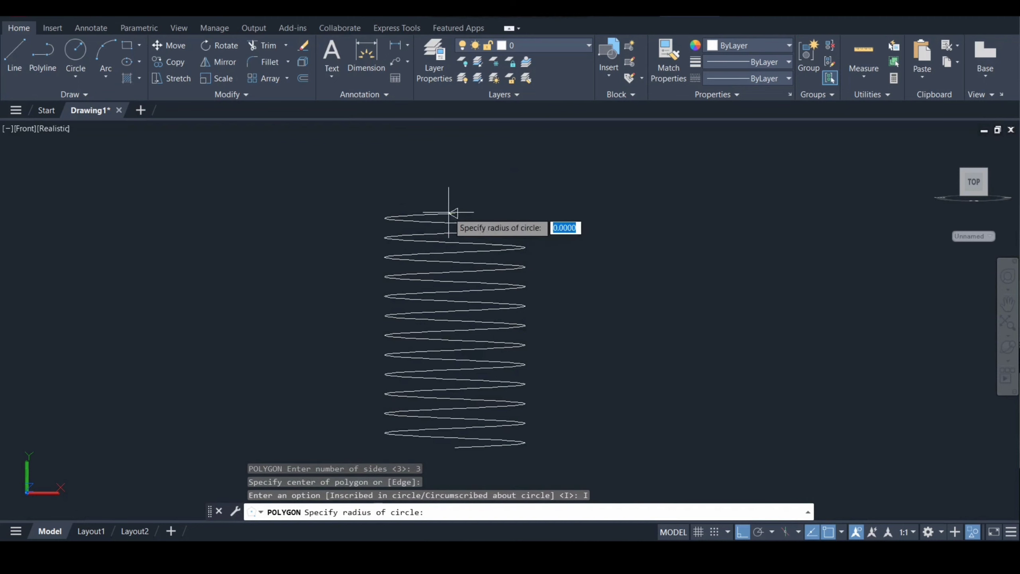
text(0.2)
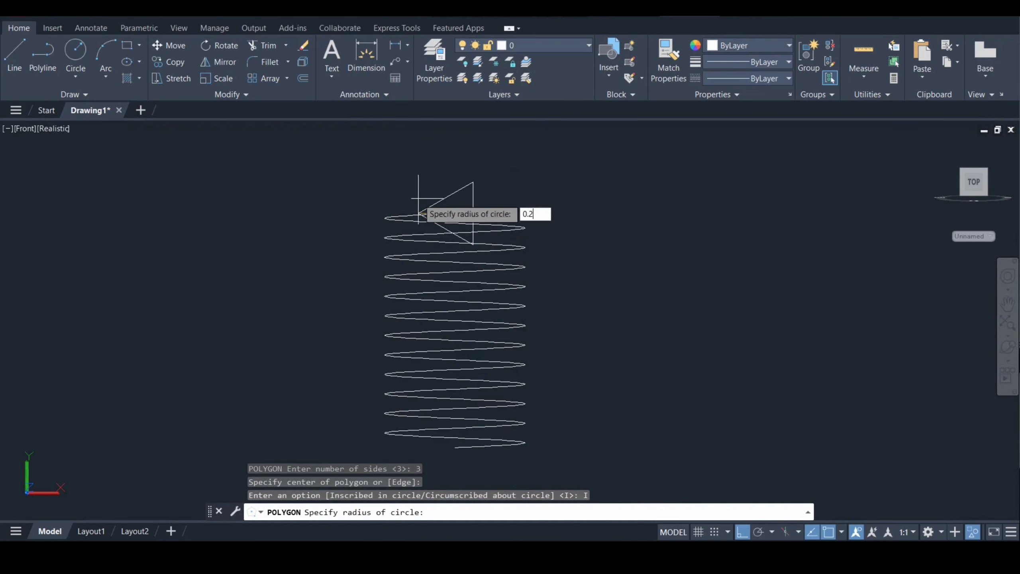
key(Return)
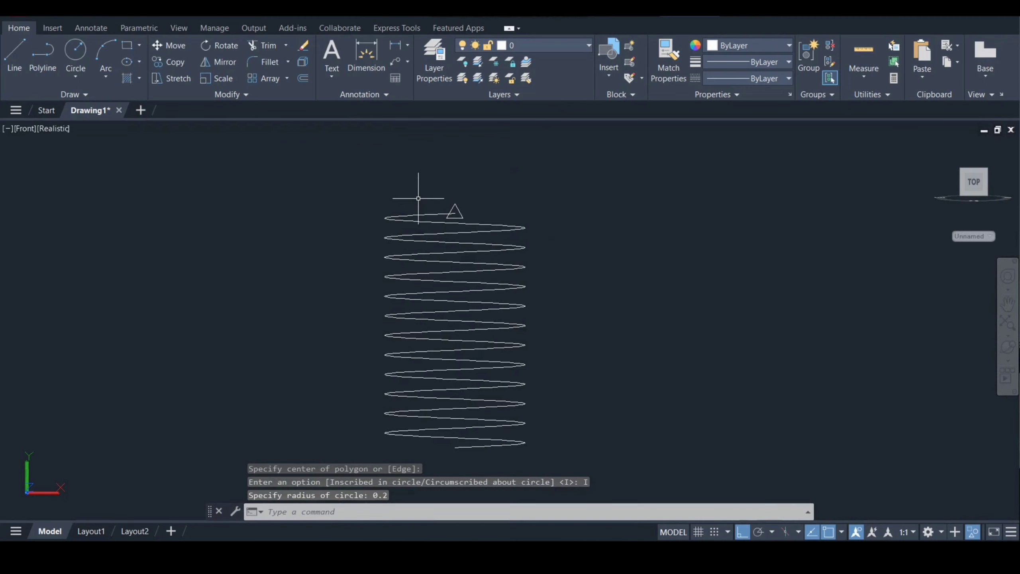
text(ro)
key(Return)
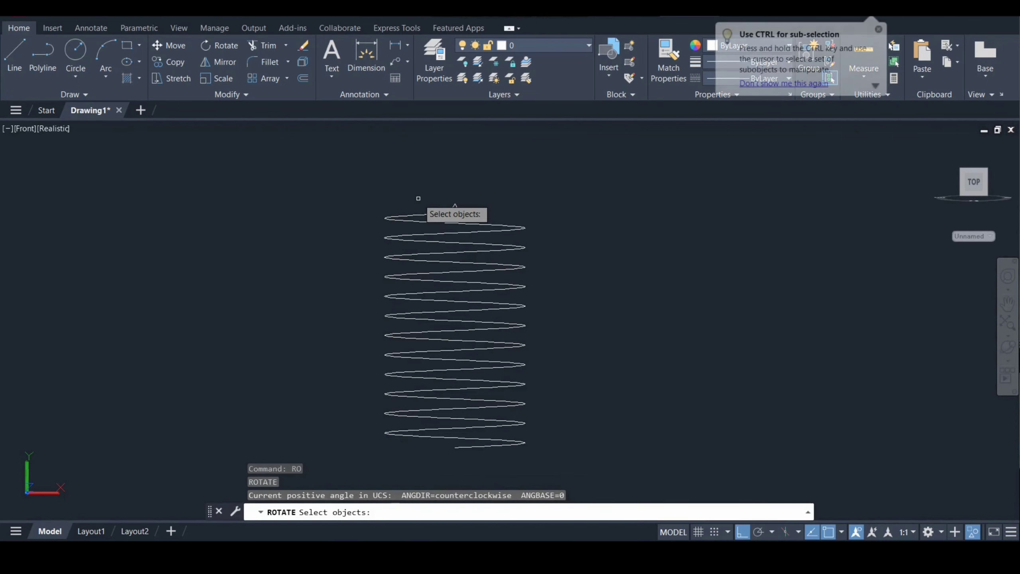
Rotate the small triangle 90° about its apex.
click(456, 206)
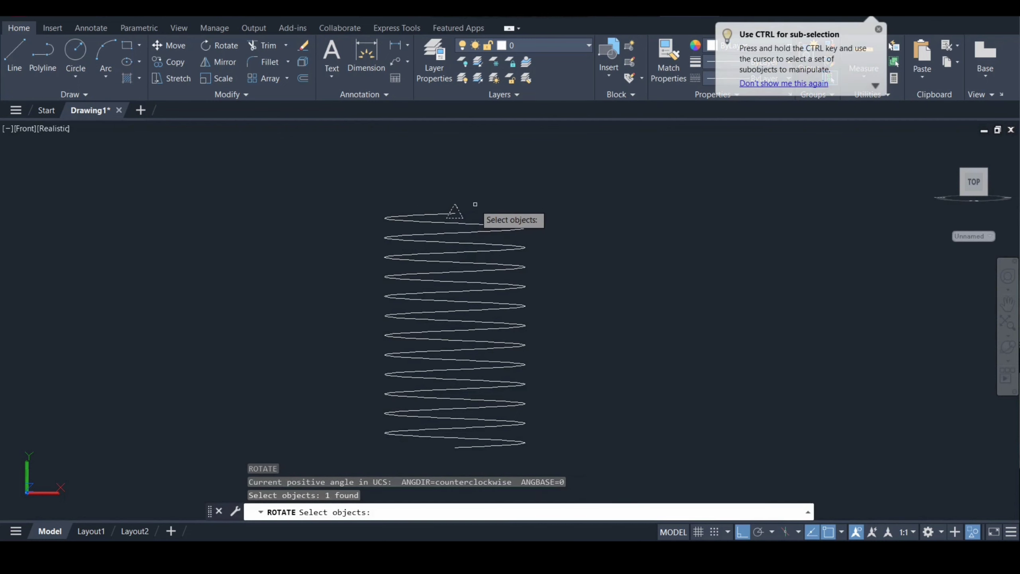
key(Return)
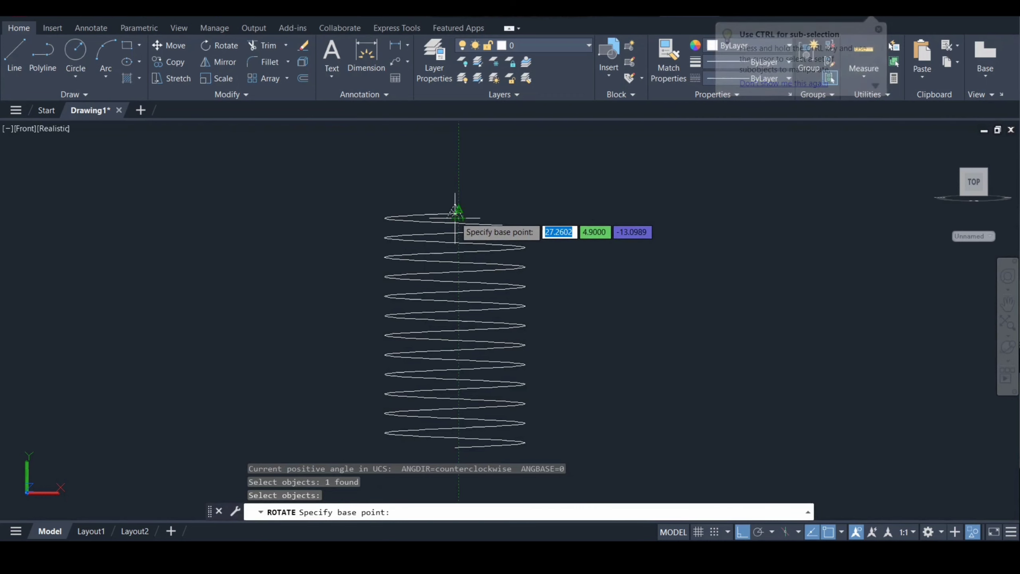
click(456, 210)
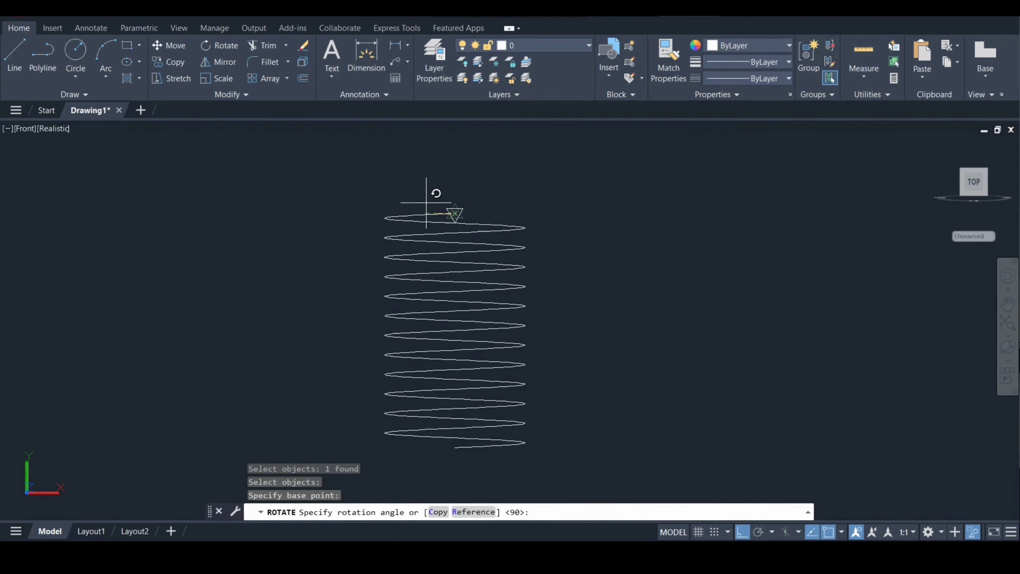
click(423, 181)
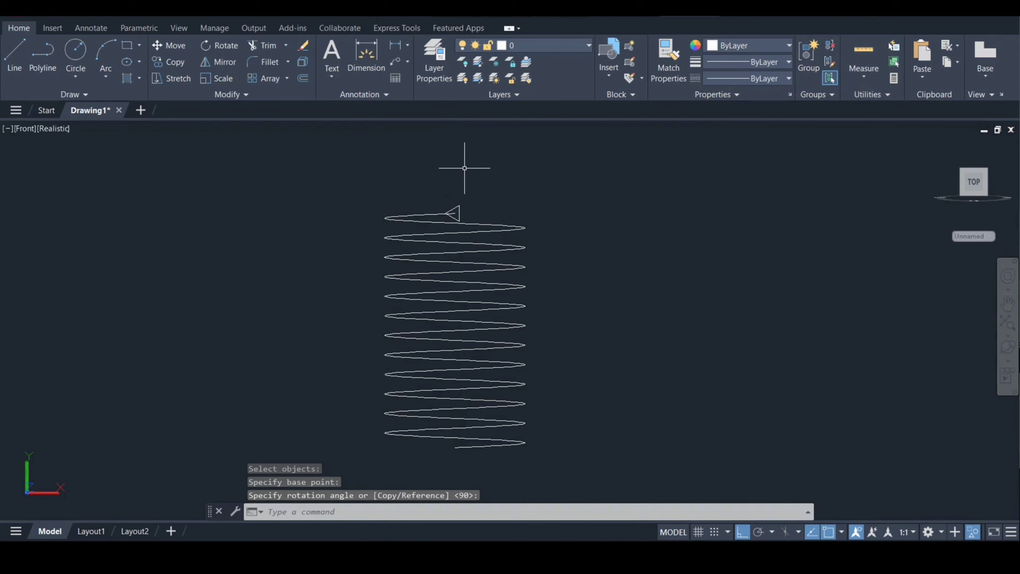
text(swep)
key(Return)
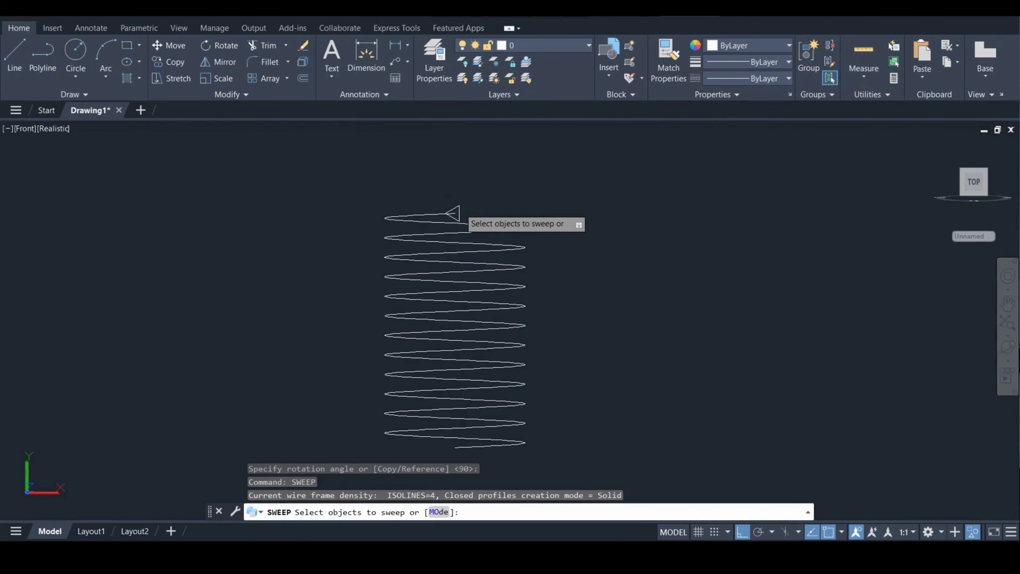
Sweep the triangle profile along the helix to form the thread coil.
click(458, 212)
key(Return)
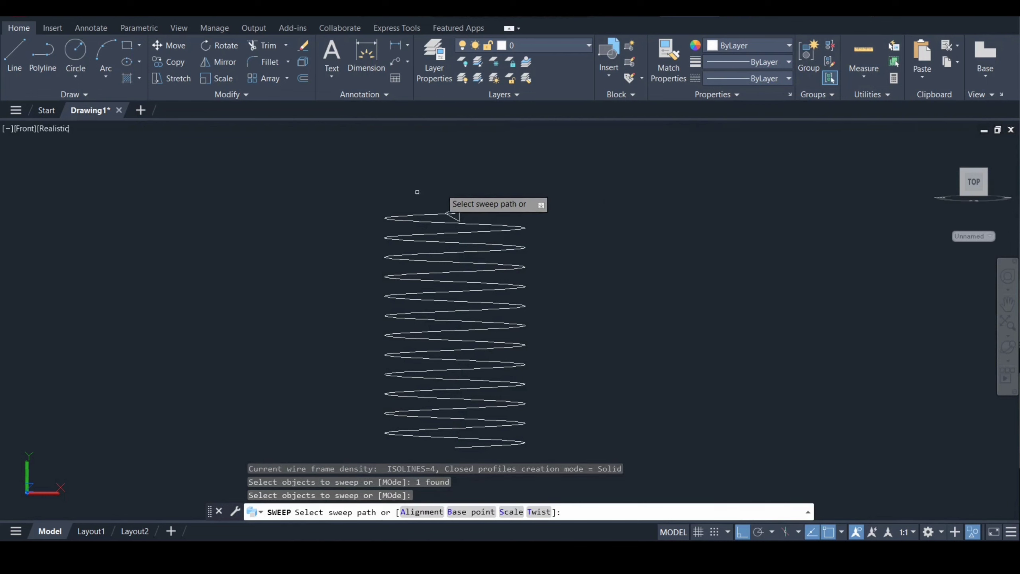
click(405, 214)
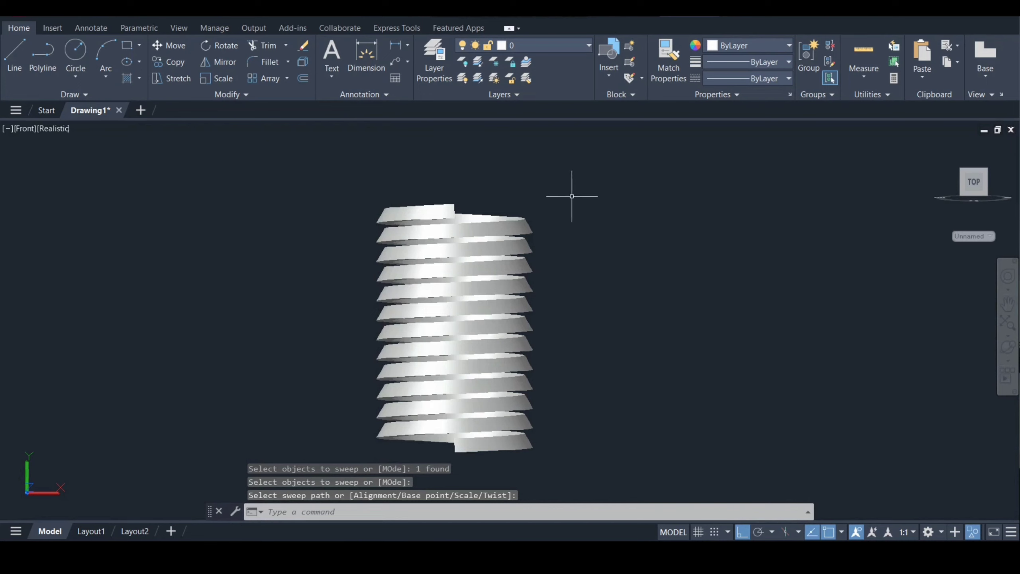
End object isolation to show the cylinder again, and orbit to see its top.
right_click(579, 223)
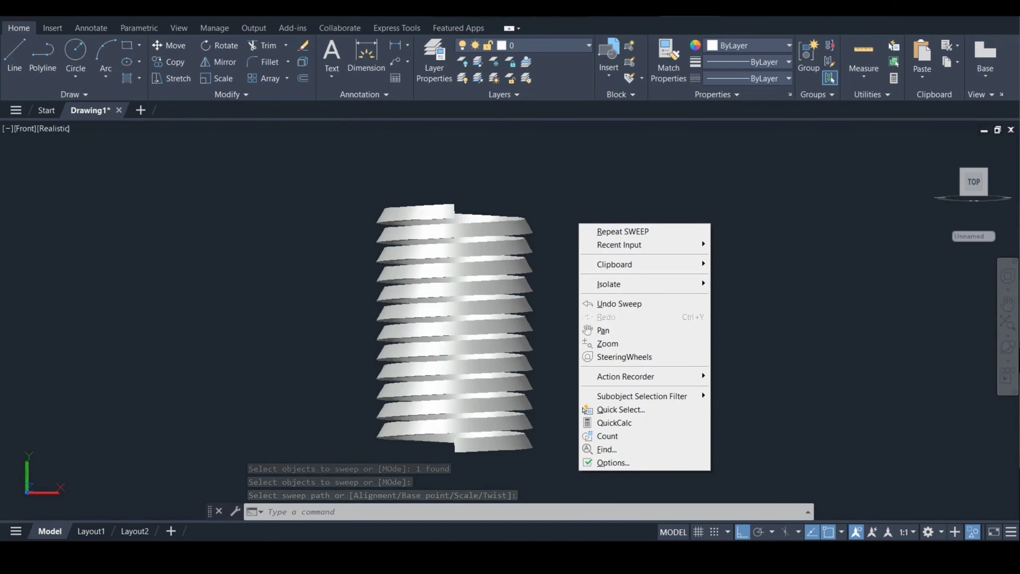
click(743, 310)
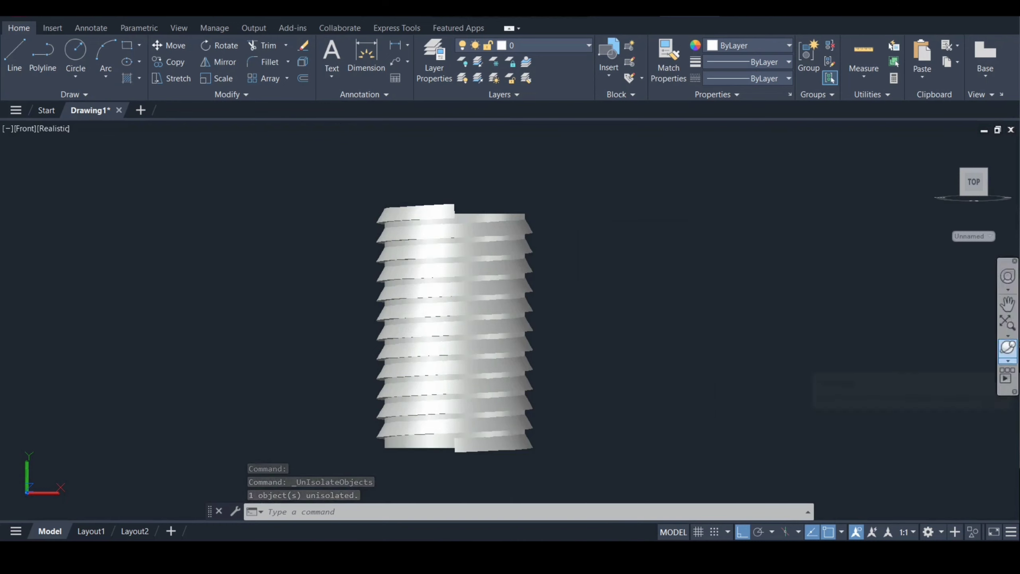
click(1008, 346)
mouse_move(510, 261)
mouse_down()
mouse_move(511, 345)
mouse_move(550, 279)
mouse_up()
Chamfer the cylinder's top rim edge with distances 0.5 and 0.3.
key(Escape)
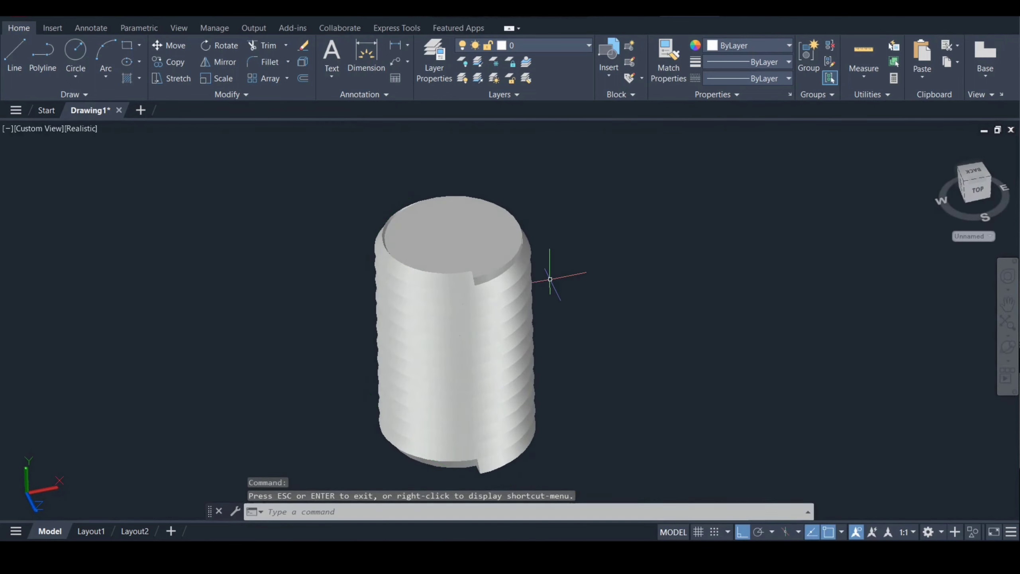
text(CHA)
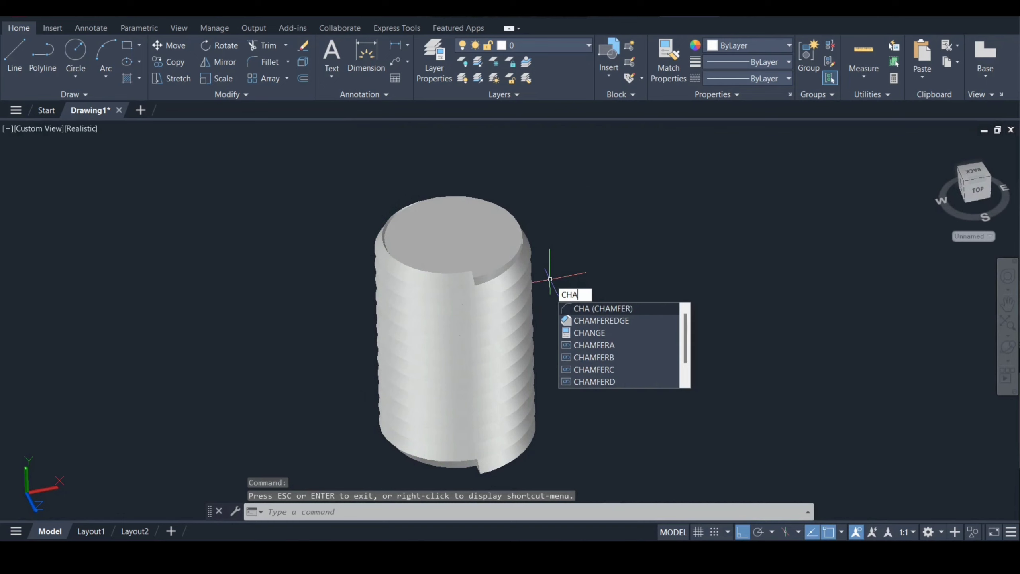
key(Down)
key(Return)
text(d)
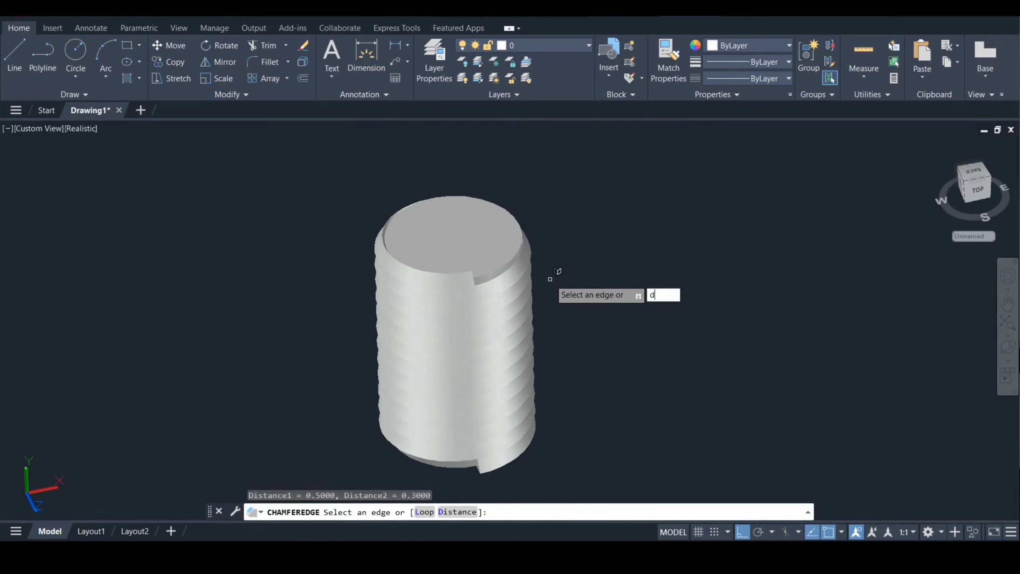
key(Return)
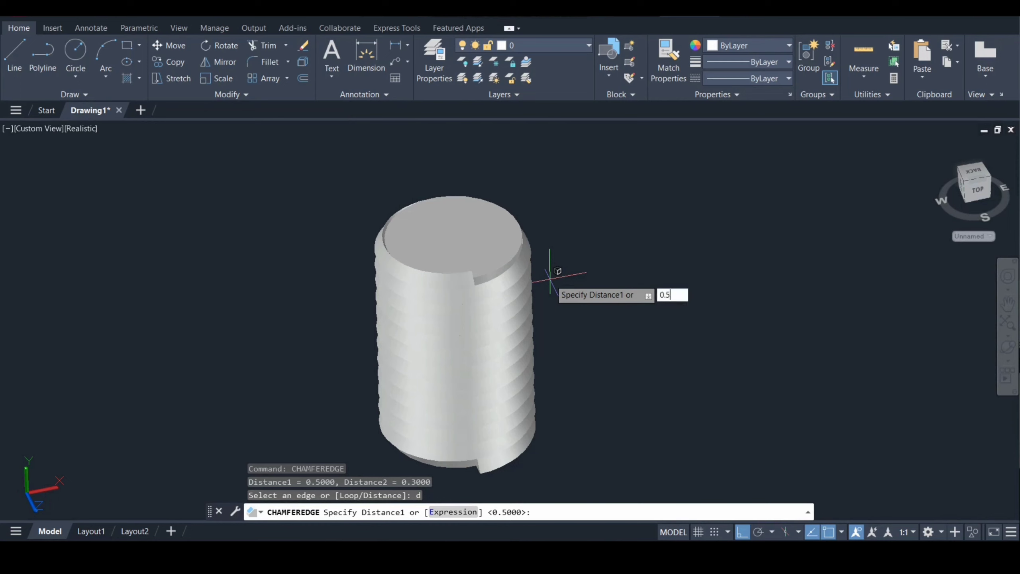
key(Return)
text(3)
key(Return)
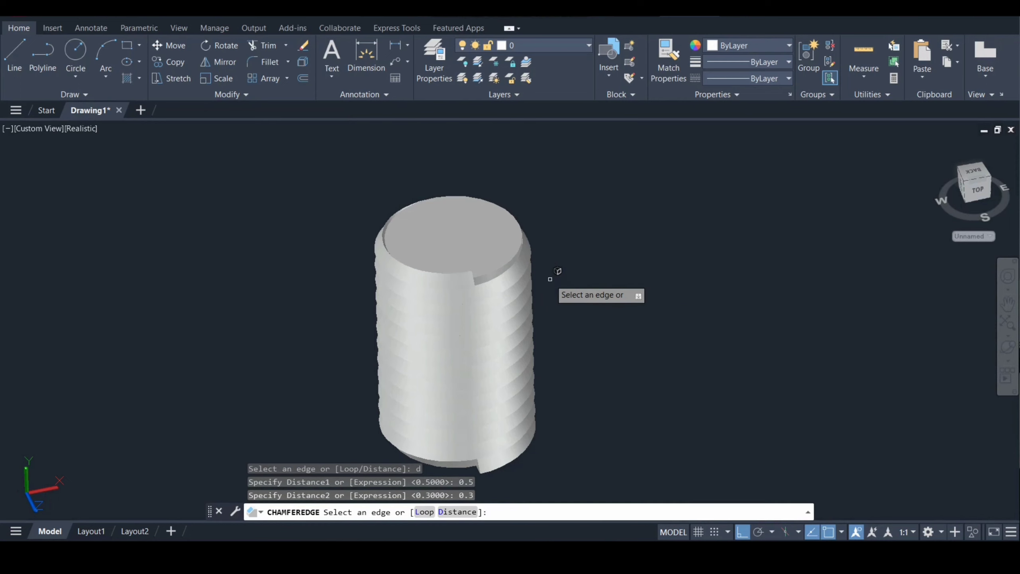
click(504, 261)
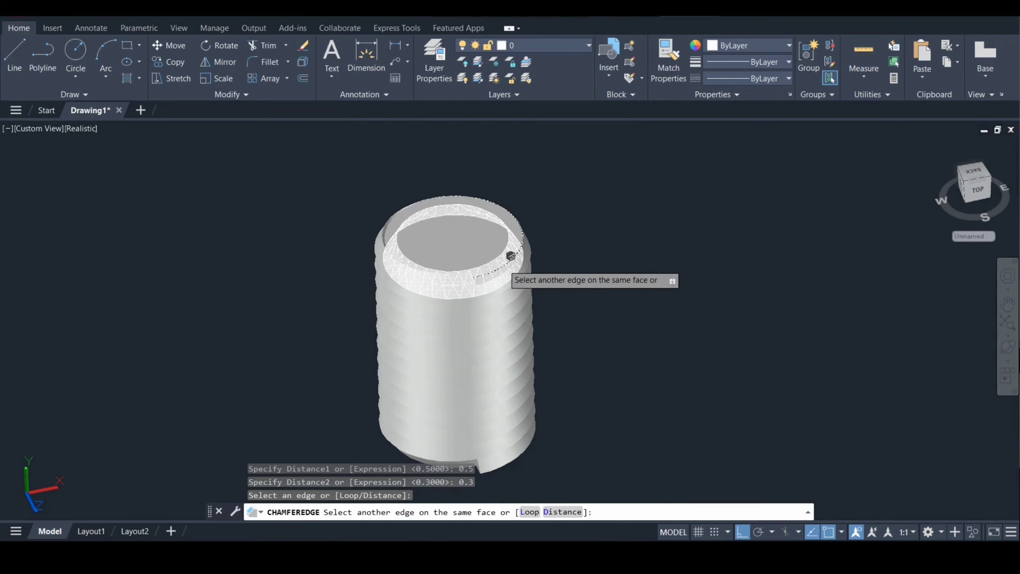
key(Return)
key(Return)
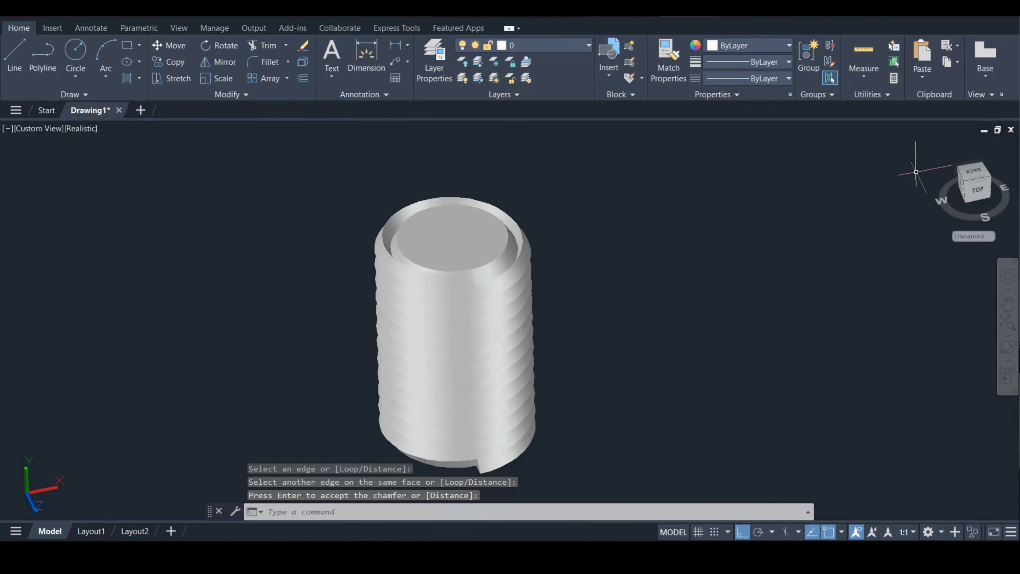
mouse_move(990, 188)
click(978, 189)
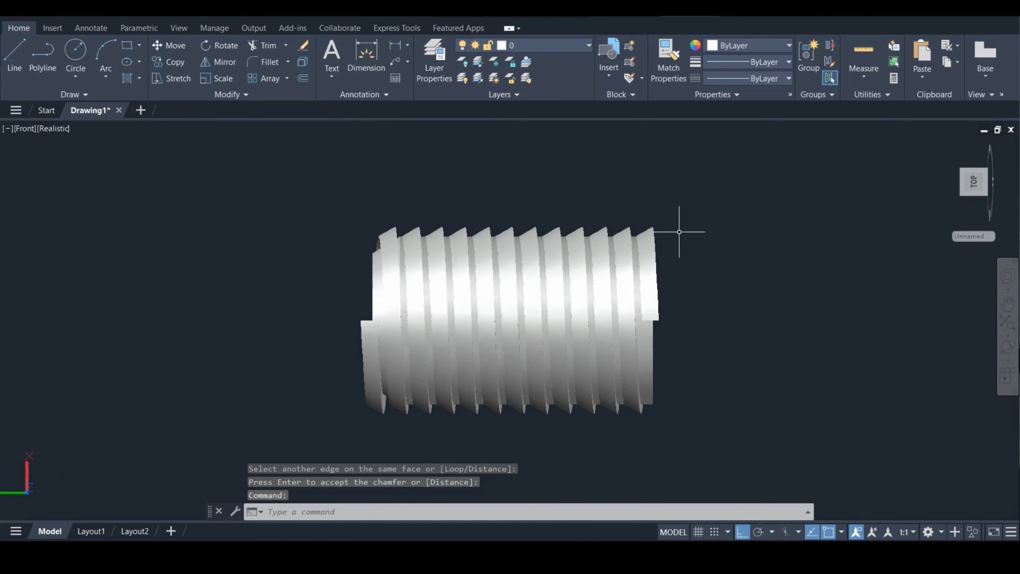
Move the thread solid 0.1 along the rod.
click(632, 259)
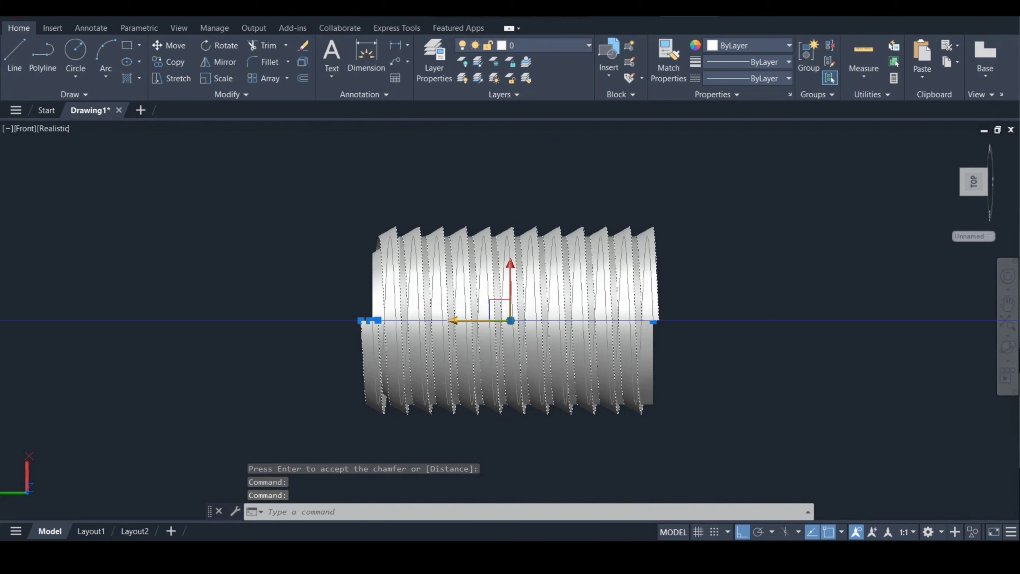
click(482, 321)
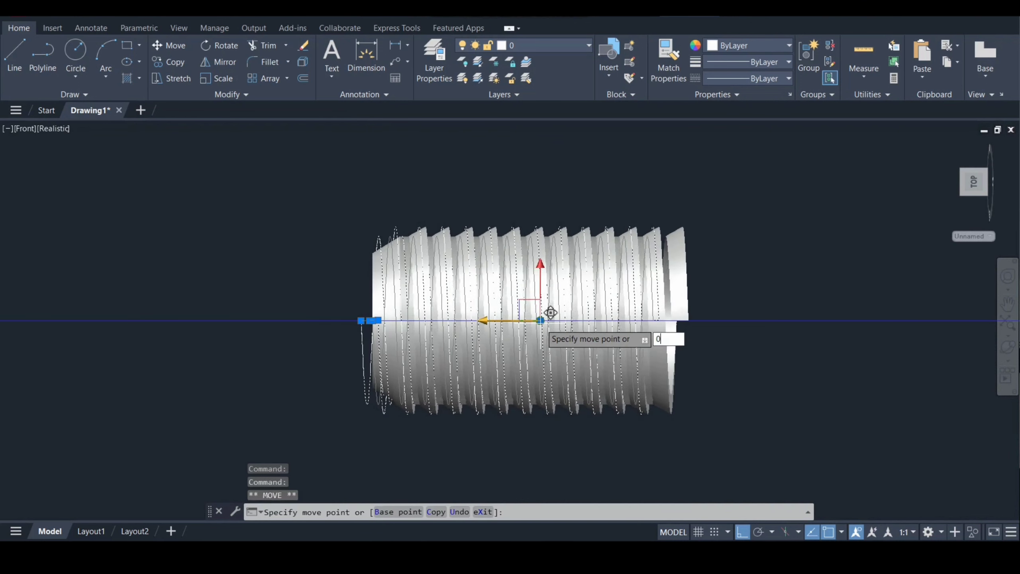
key(Return)
key(Escape)
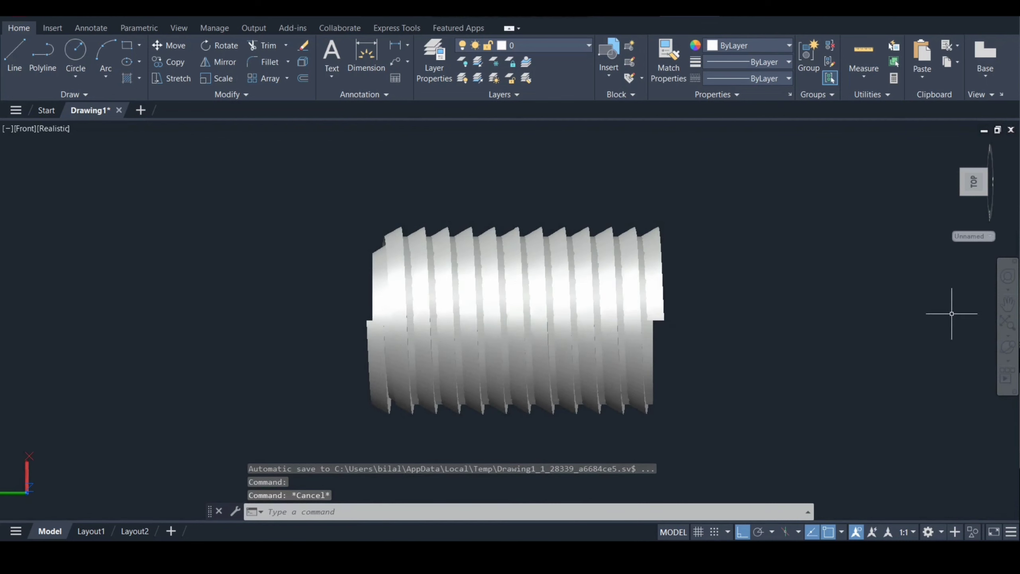
Subtract the thread solid from the rod, cutting a helical groove into it.
click(1008, 347)
drag(442, 322, 563, 282)
key(Escape)
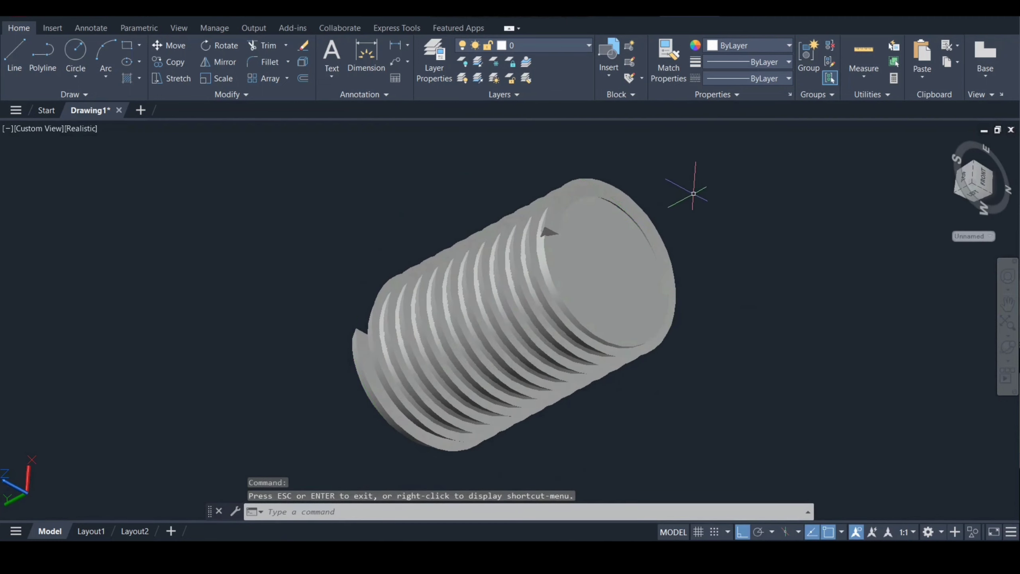
text(su)
key(Return)
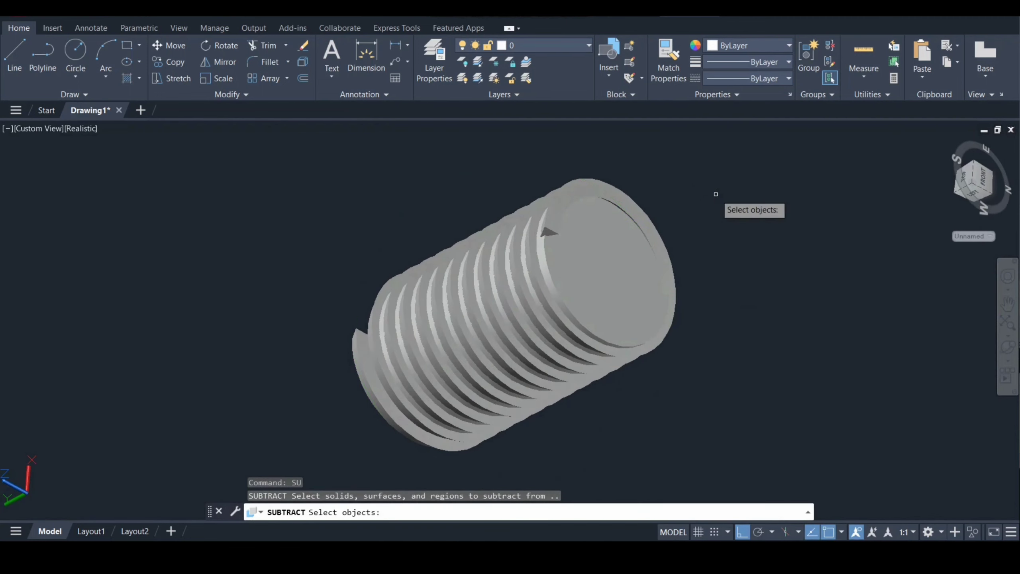
click(625, 256)
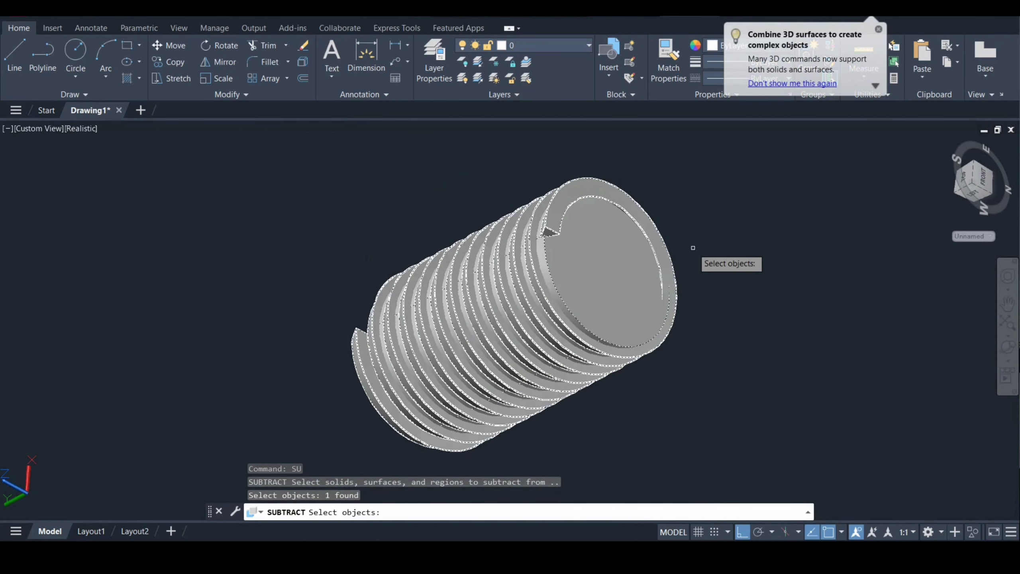
key(Return)
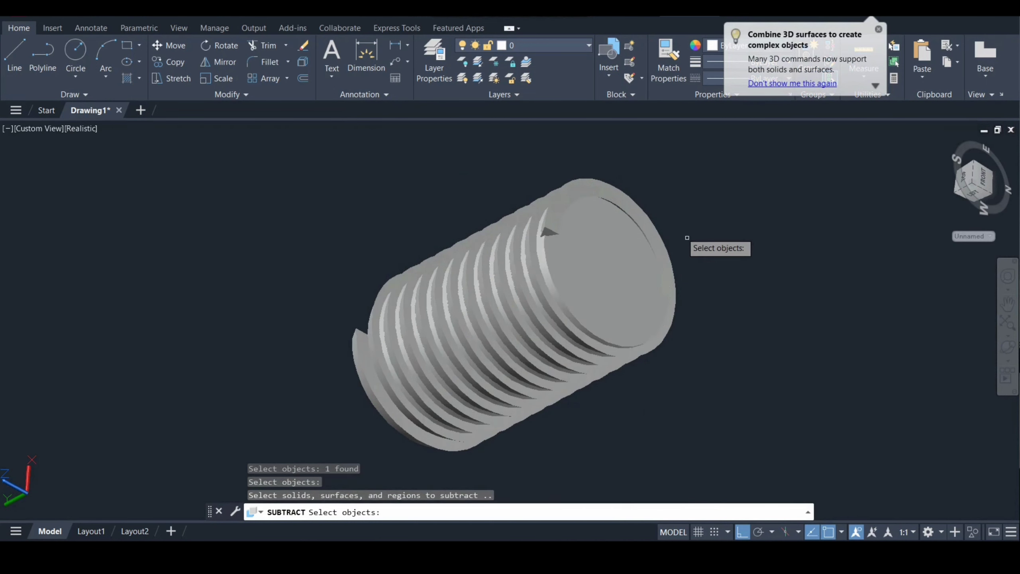
click(650, 219)
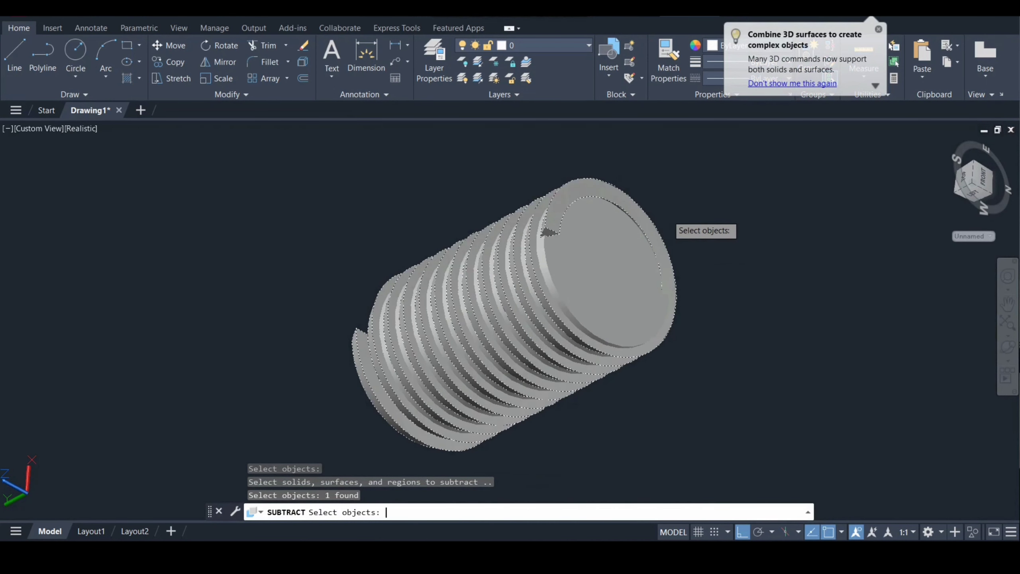
key(Return)
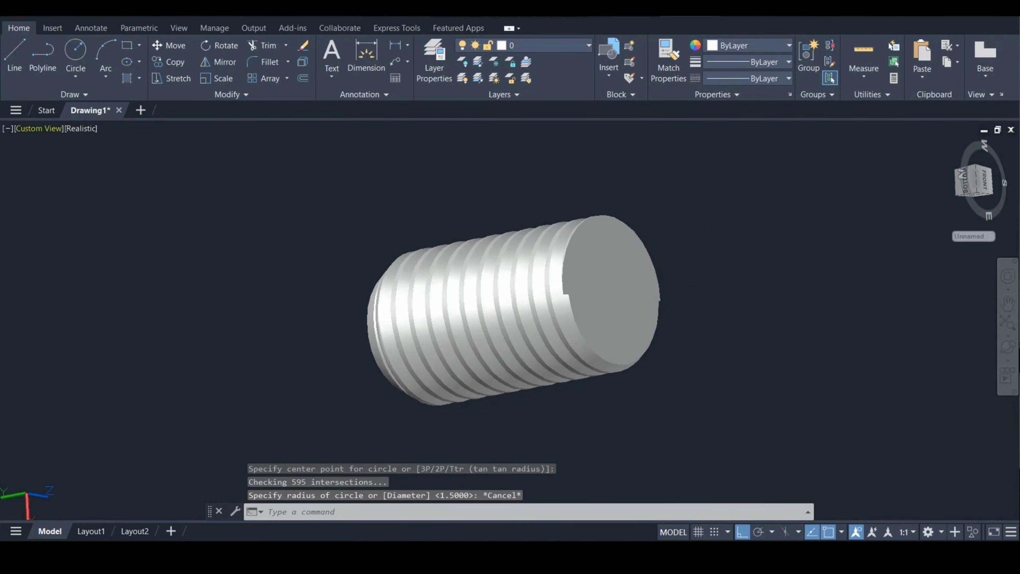
View the rod from Top, then SW Isometric, and orbit it to show its flat end face.
click(39, 128)
click(64, 161)
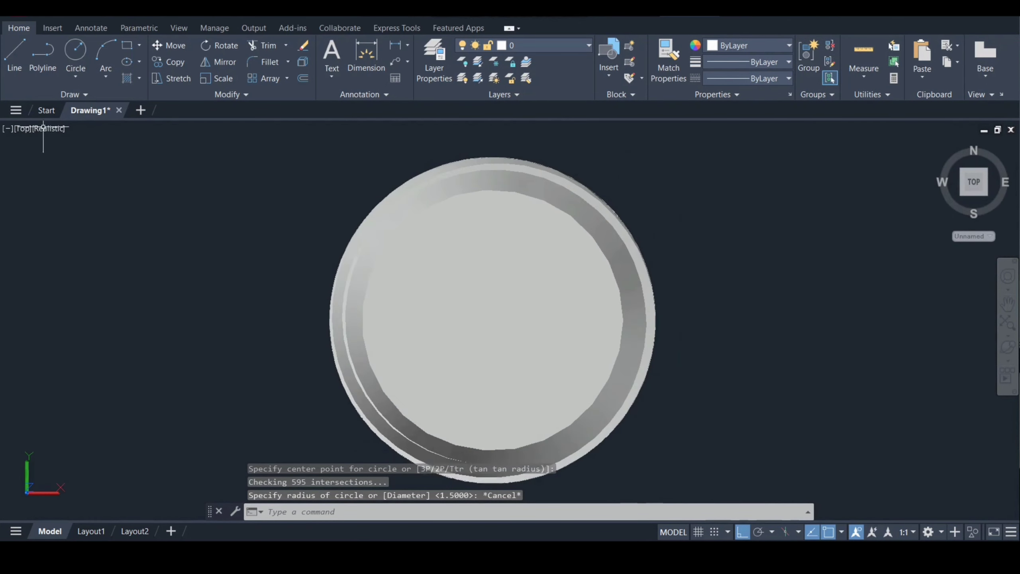
click(22, 128)
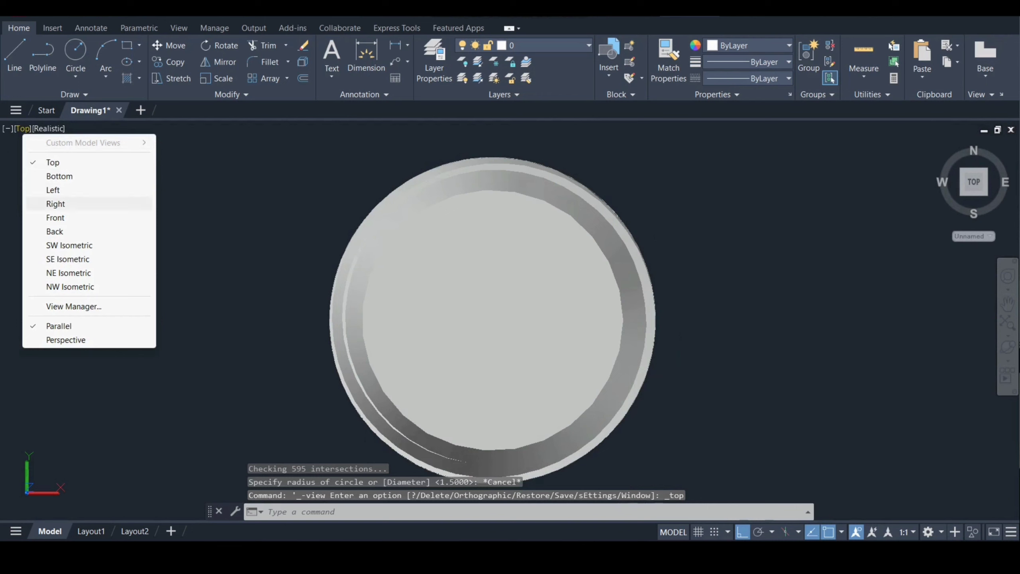
click(68, 245)
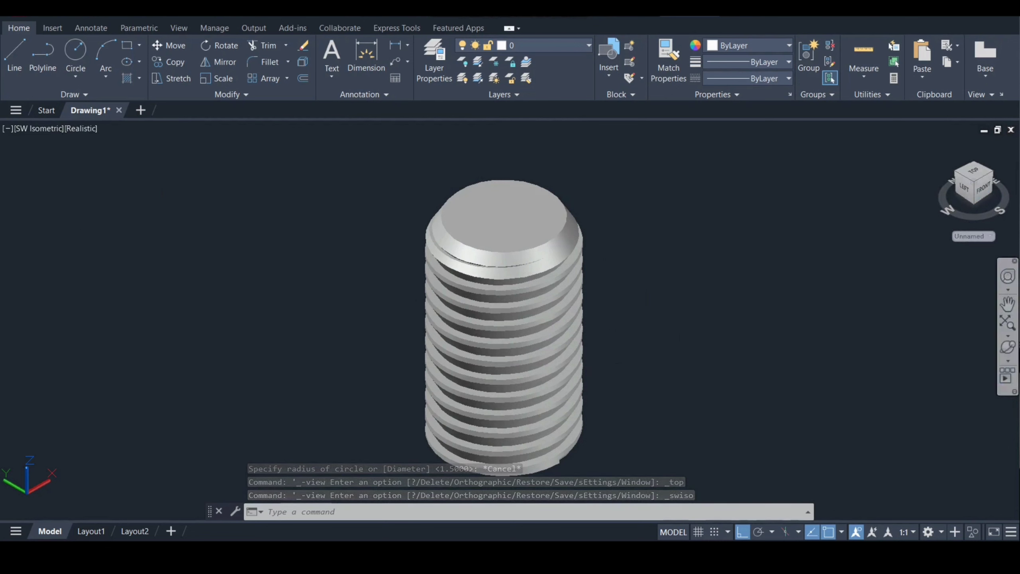
drag(510, 281, 570, 354)
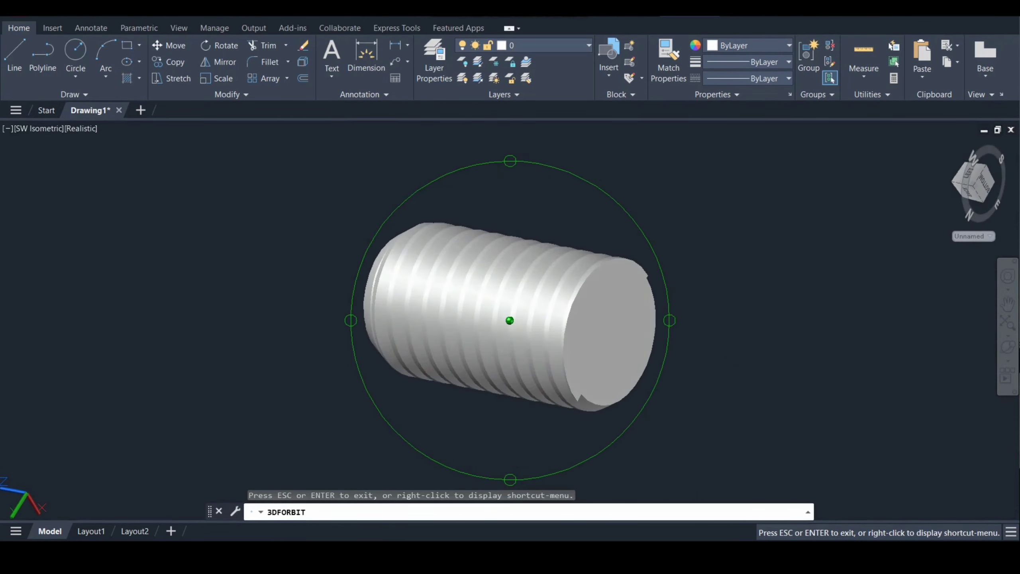
key(Escape)
text(c)
key(Return)
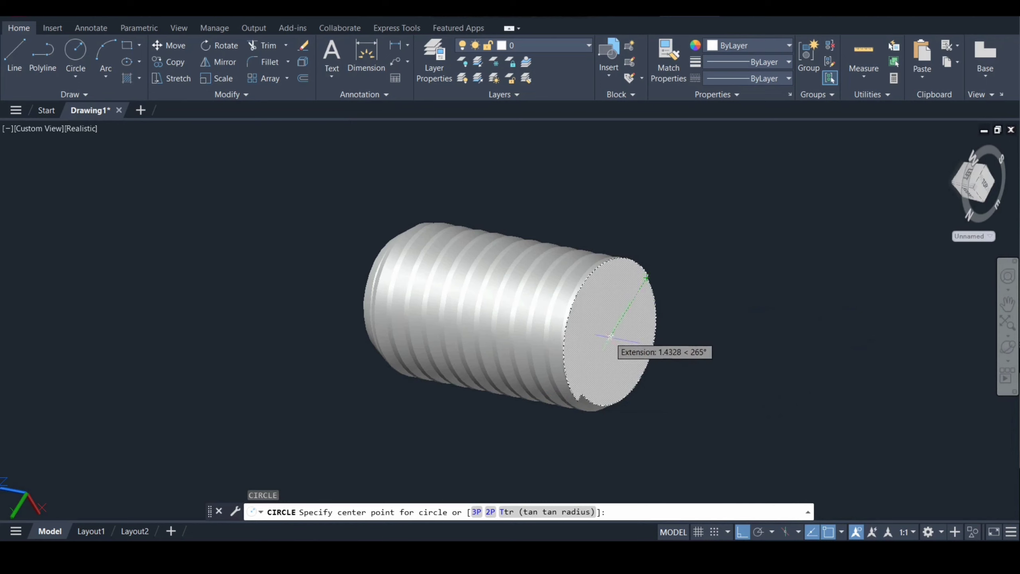
Draw a radius-1 circle at the end-face centre and press-pull it 1.5 inward as a bore.
click(611, 335)
text(1)
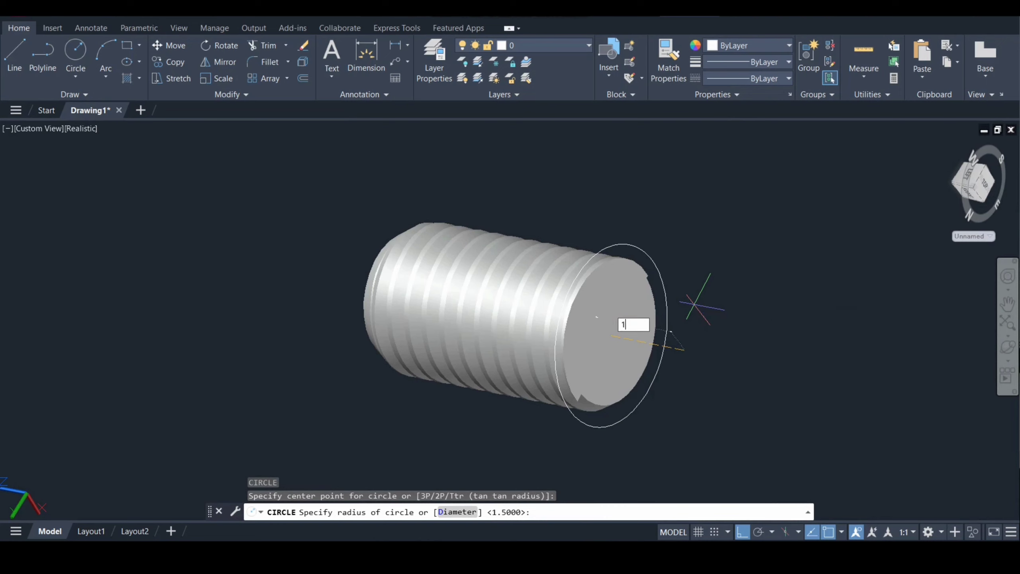
key(Return)
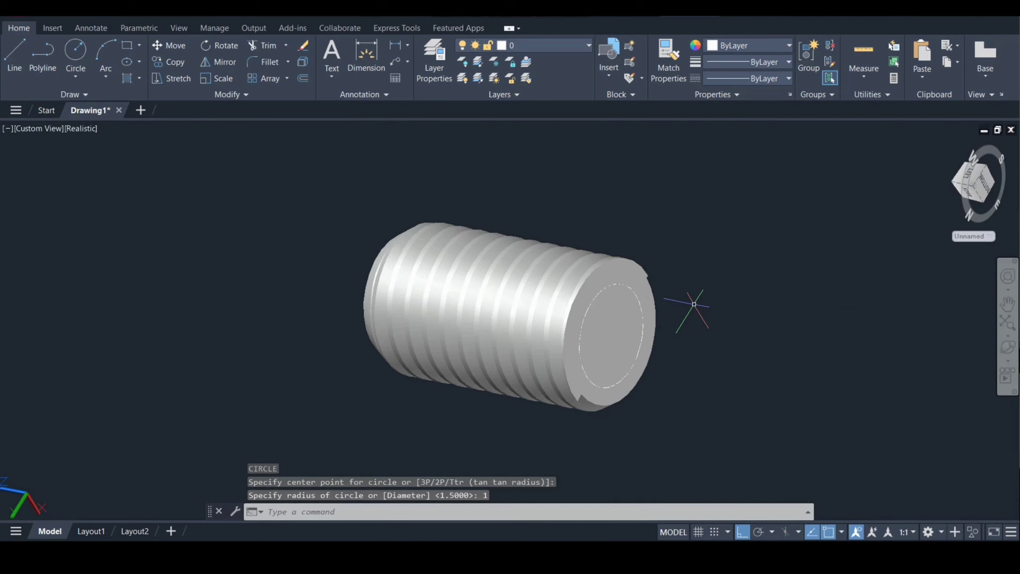
text(presspull)
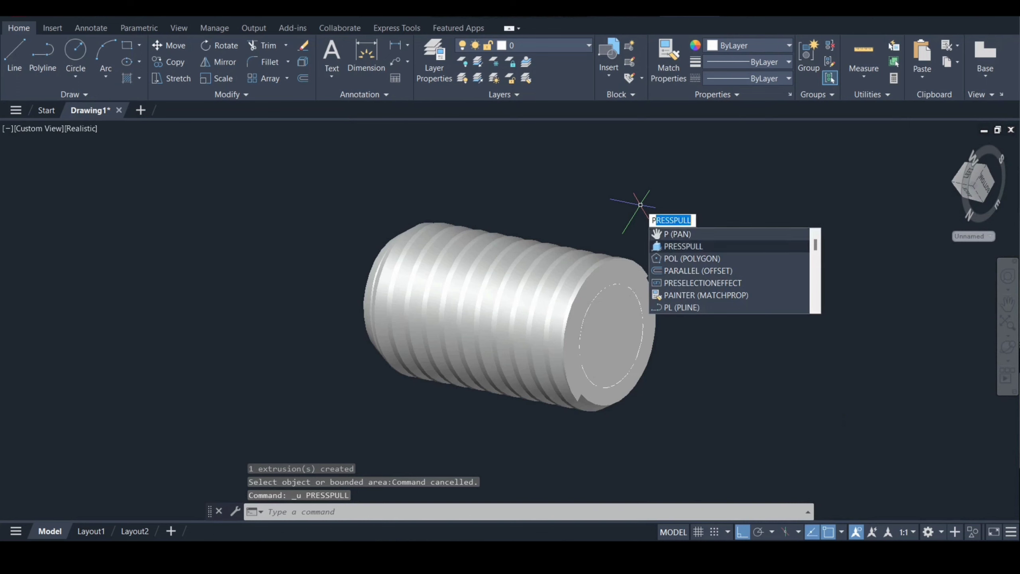
key(Return)
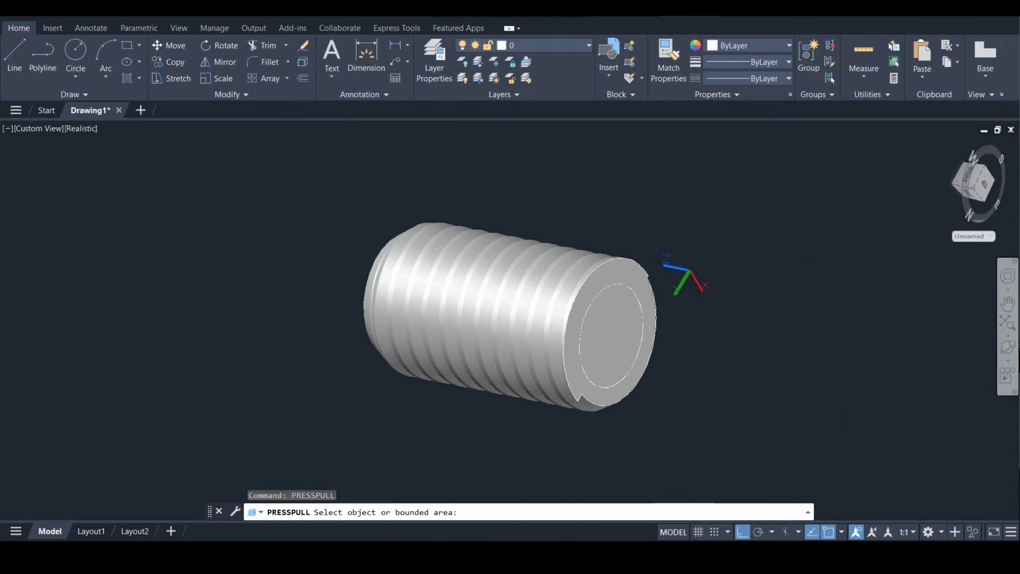
click(597, 363)
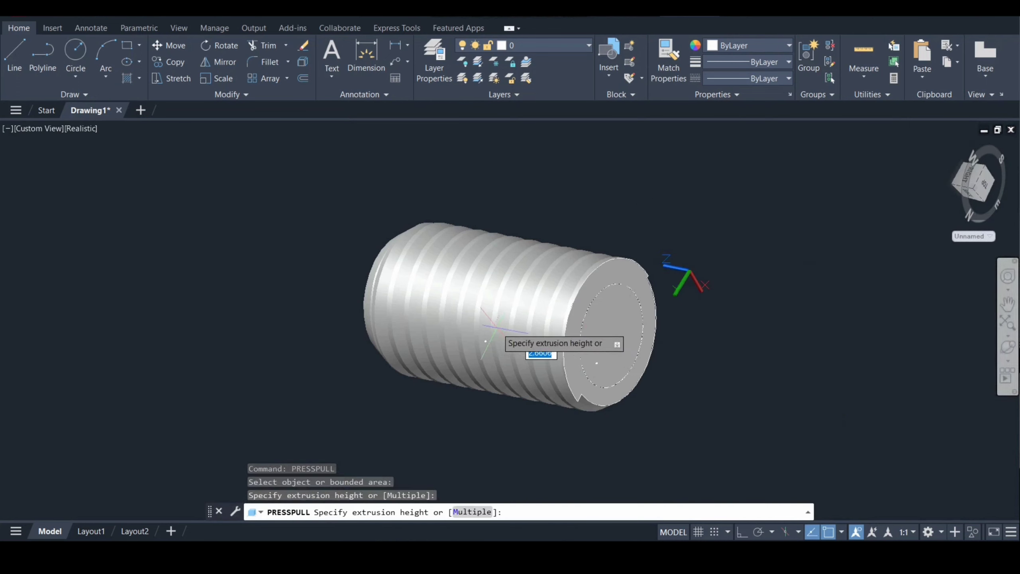
key(Return)
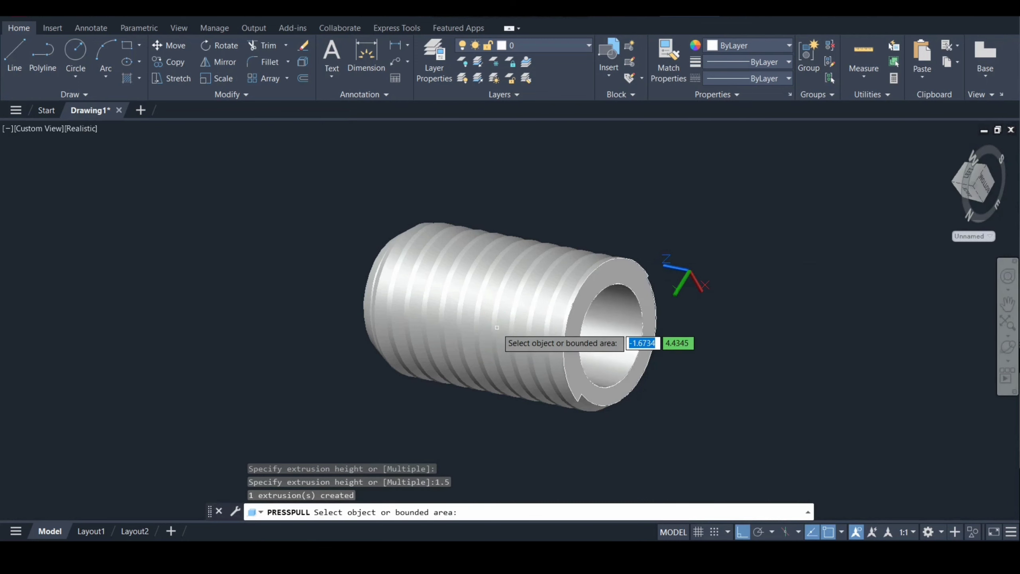
key(Return)
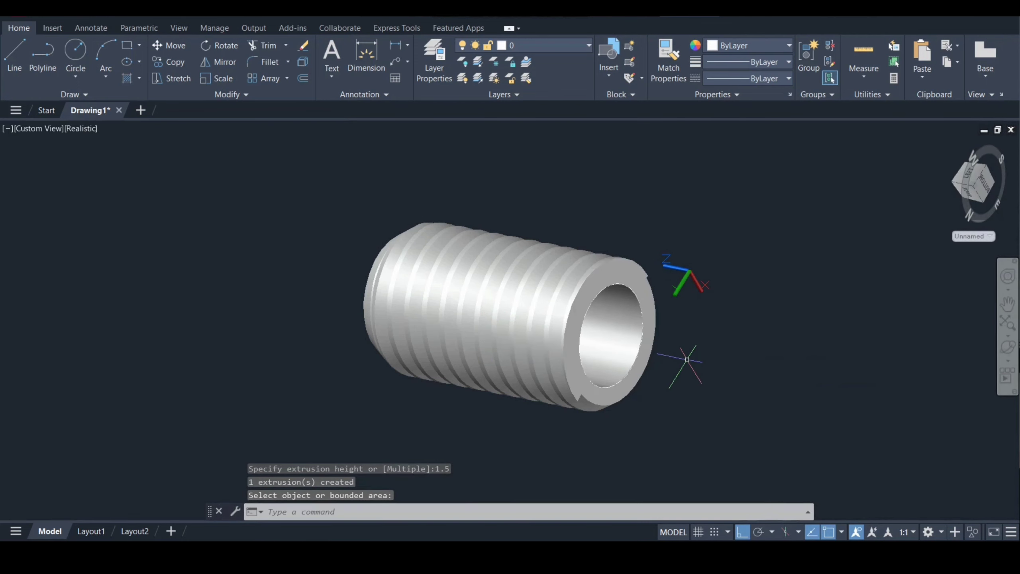
scroll(686, 357, up, 2)
scroll(619, 353, up, 3)
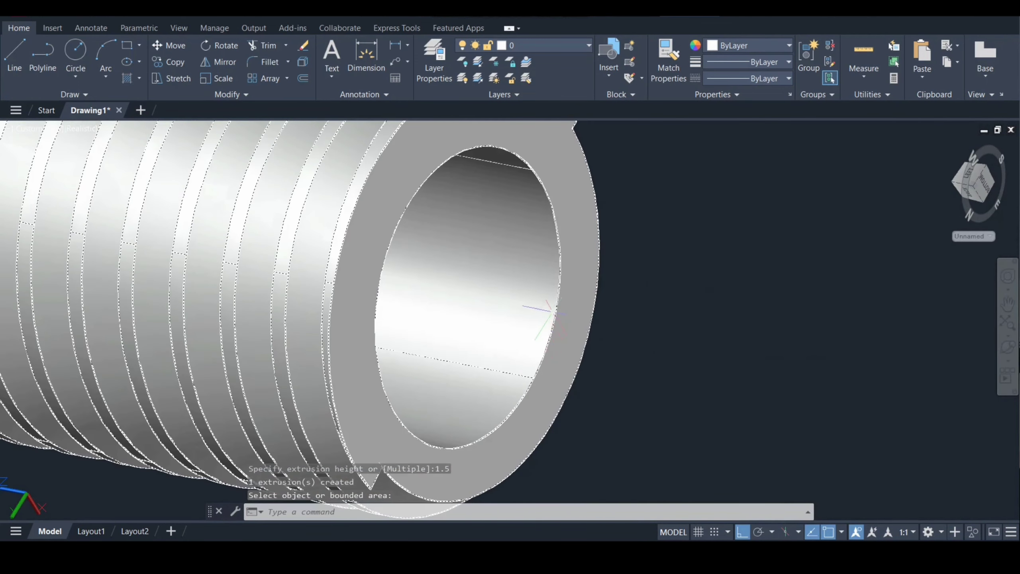
Temporarily hide the threaded solid, erase the leftover bore circle, then end the isolation.
click(566, 336)
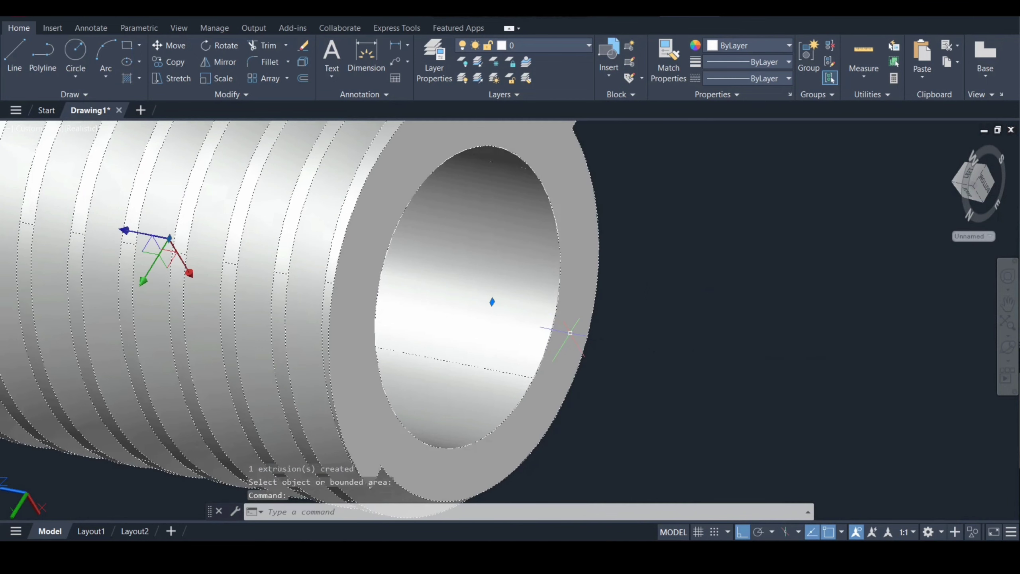
right_click(569, 336)
mouse_move(601, 73)
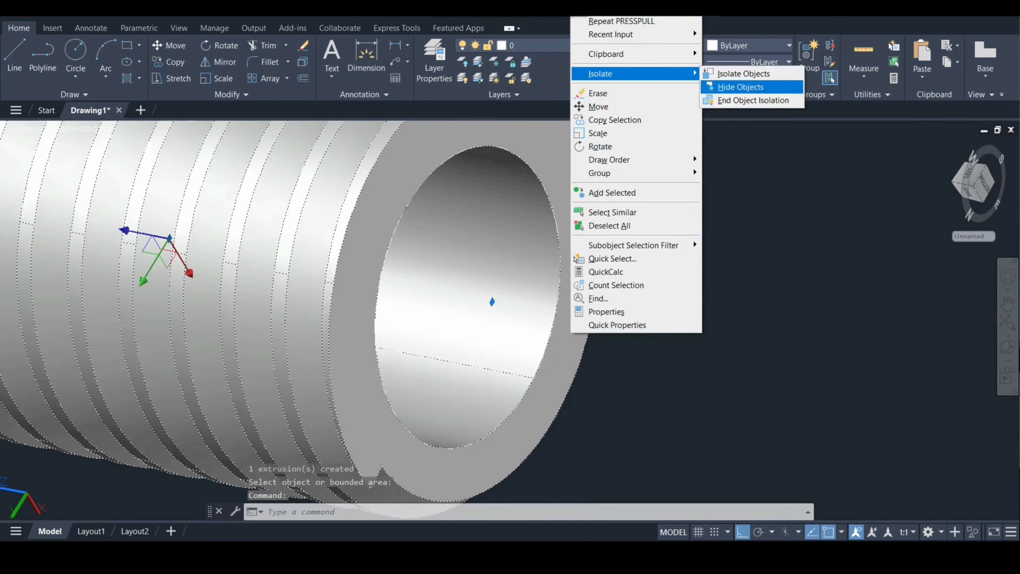
click(723, 87)
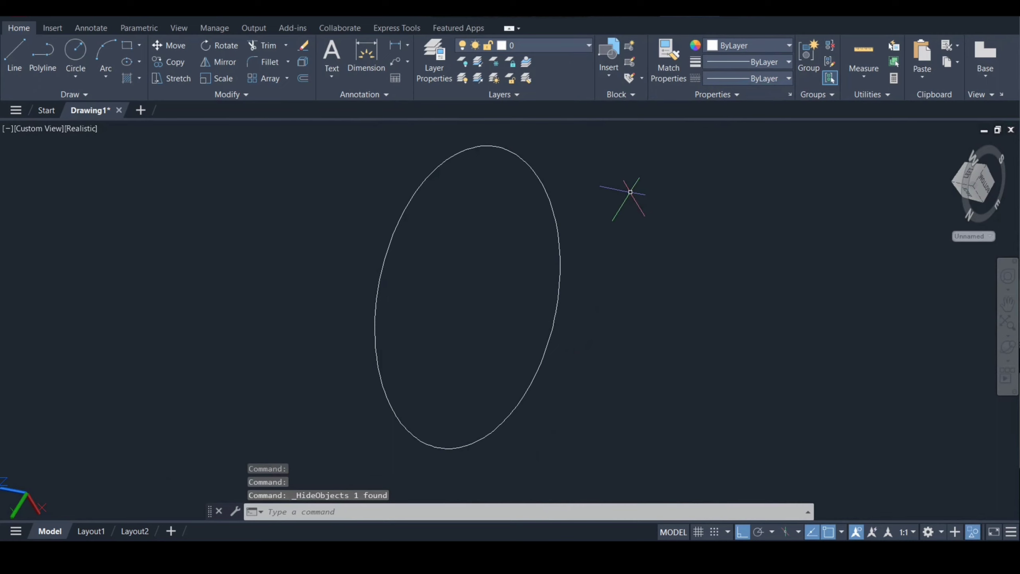
text(e)
key(Return)
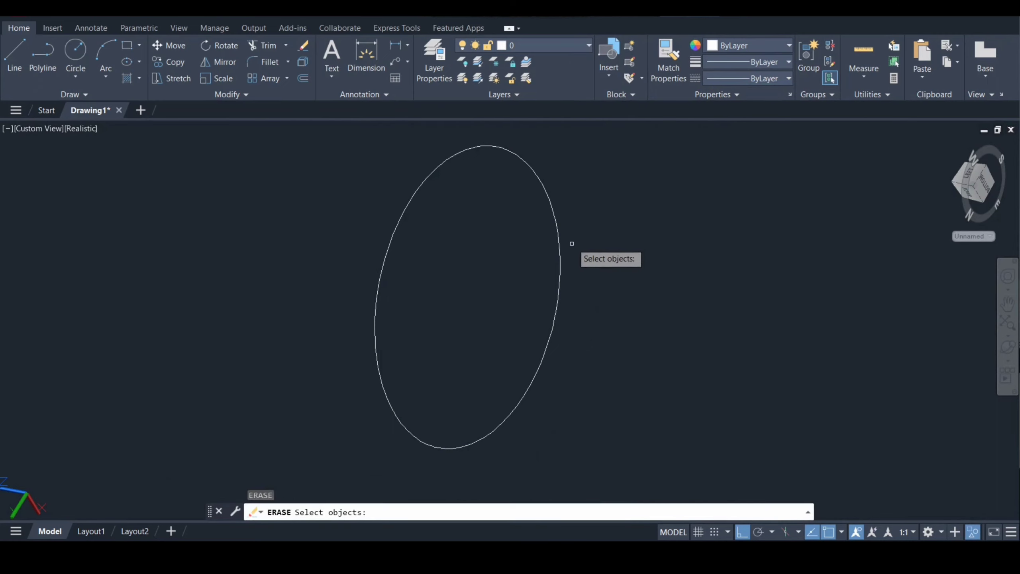
click(561, 258)
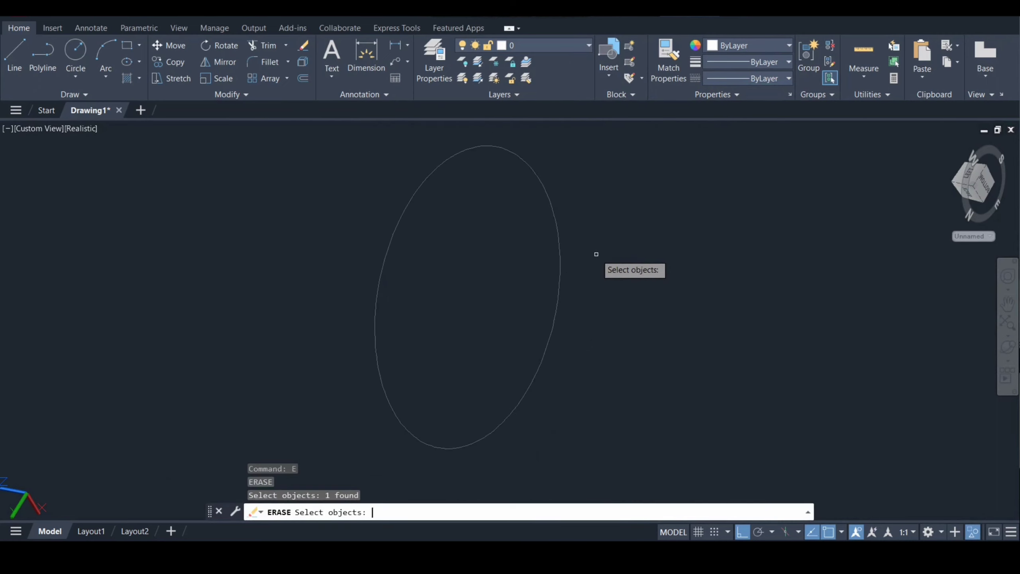
right_click(597, 253)
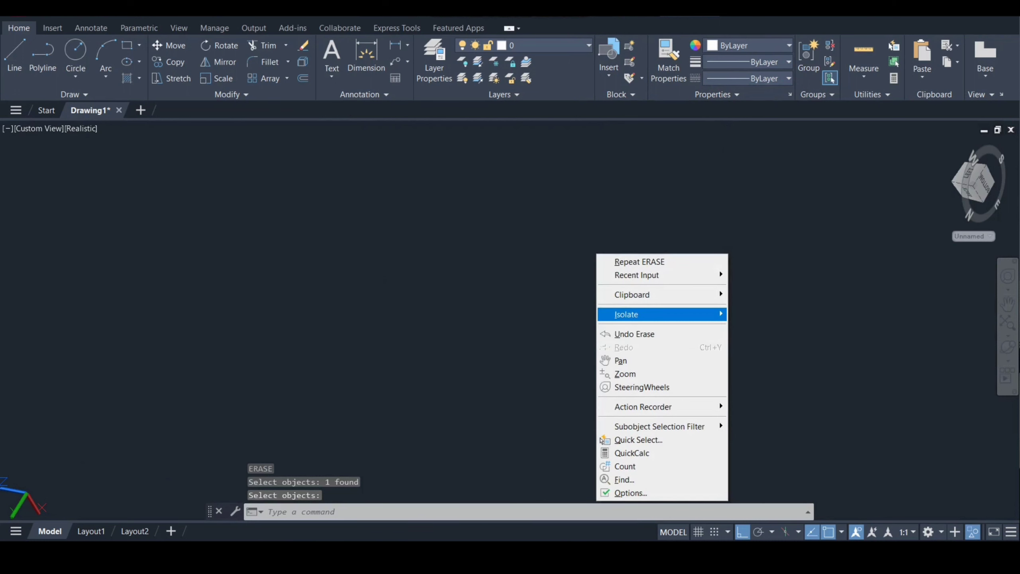
mouse_move(662, 314)
click(763, 341)
text(CHA)
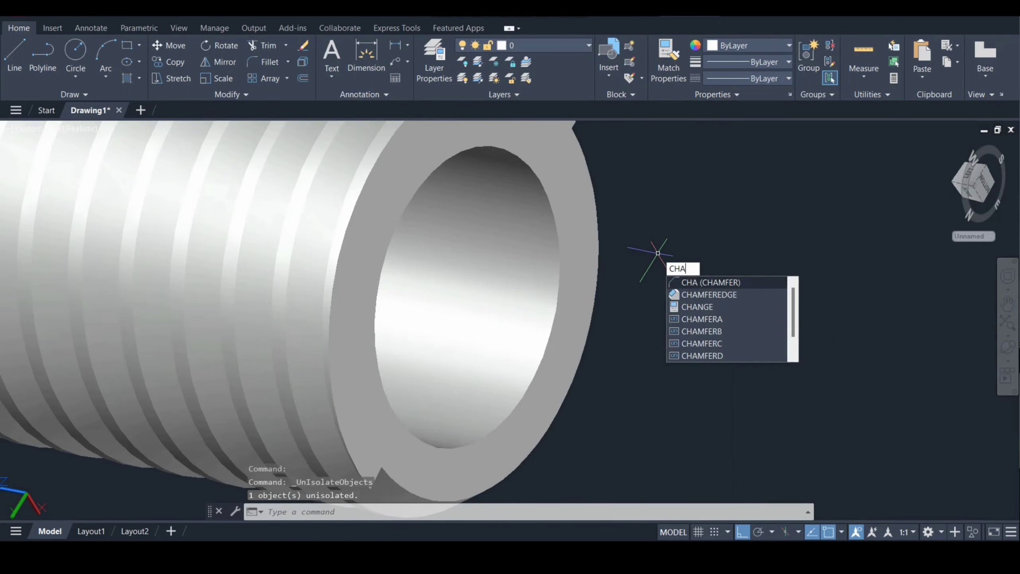
Bevel the bore's inner rim with a CHAMFEREDGE of 0.2 by 0.2.
key(Down)
key(Return)
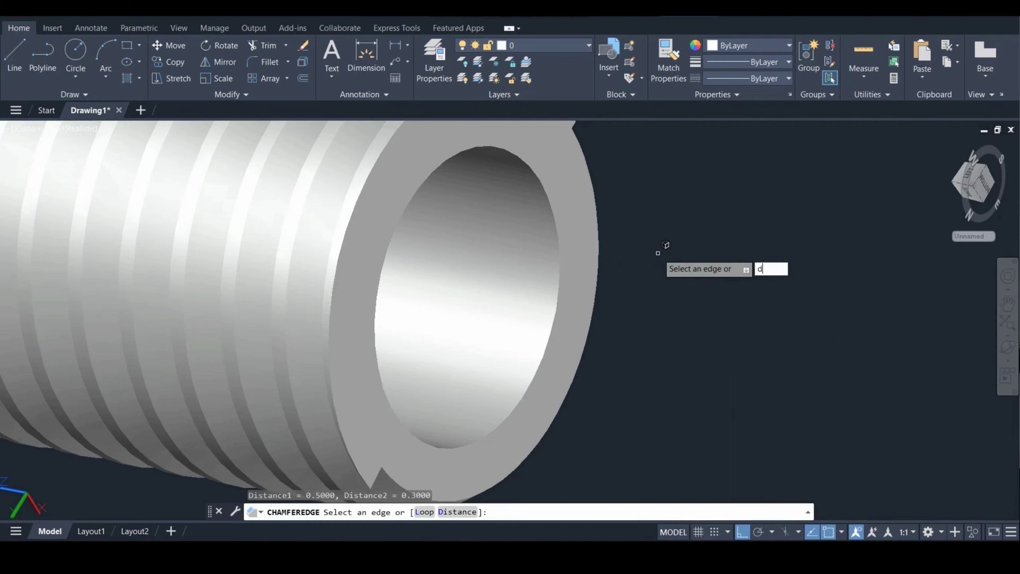
key(Return)
key(Return)
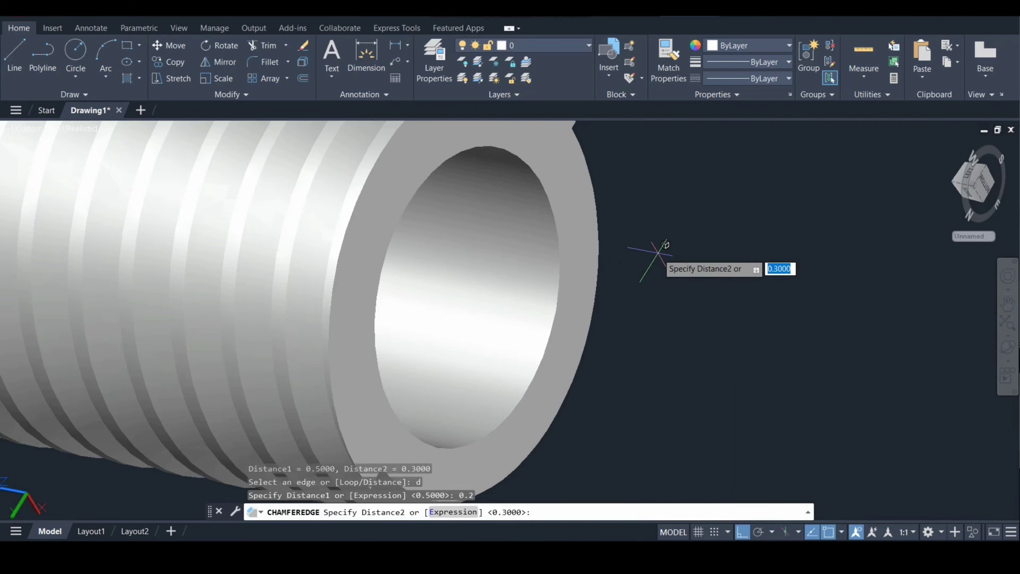
text(0.2)
key(Return)
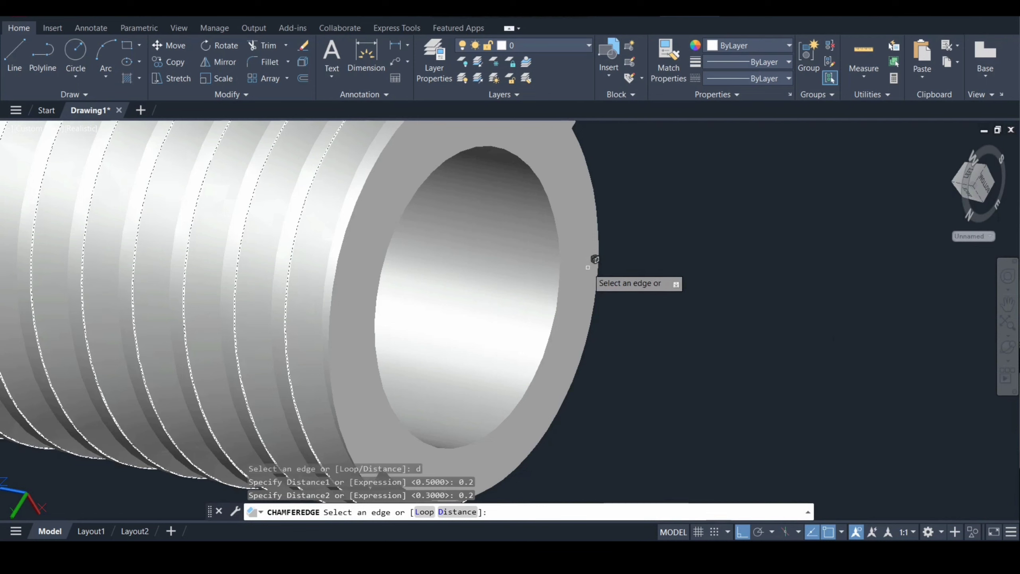
click(559, 288)
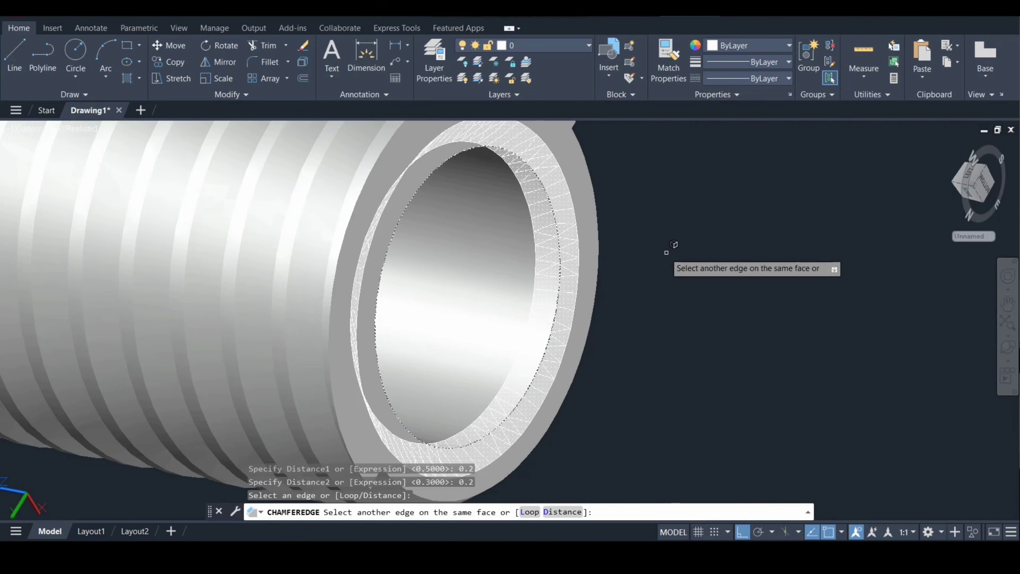
key(Return)
key(Return)
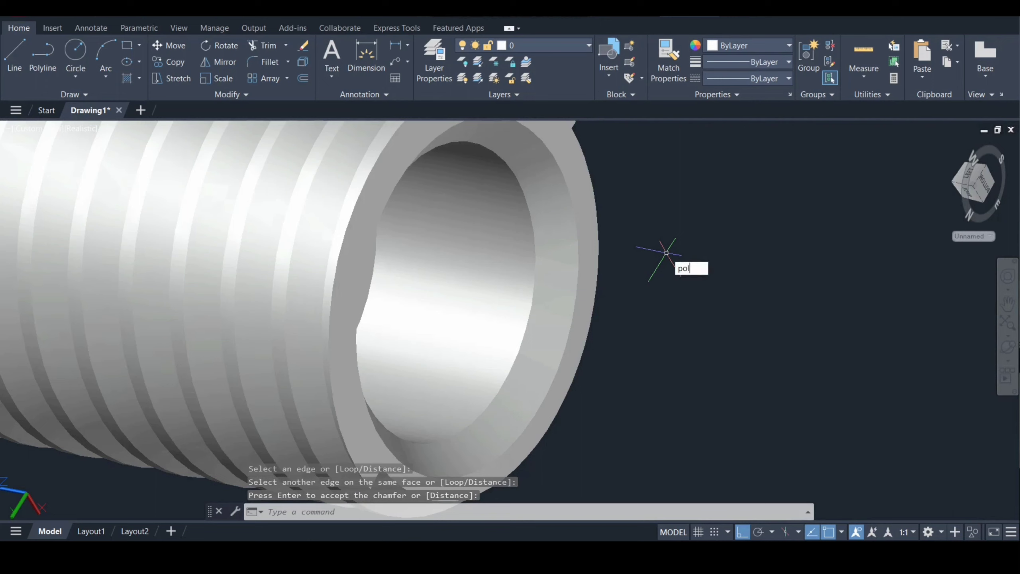
Draw a six-sided inscribed polygon centred on the bore, sized to a snapped point.
key(Return)
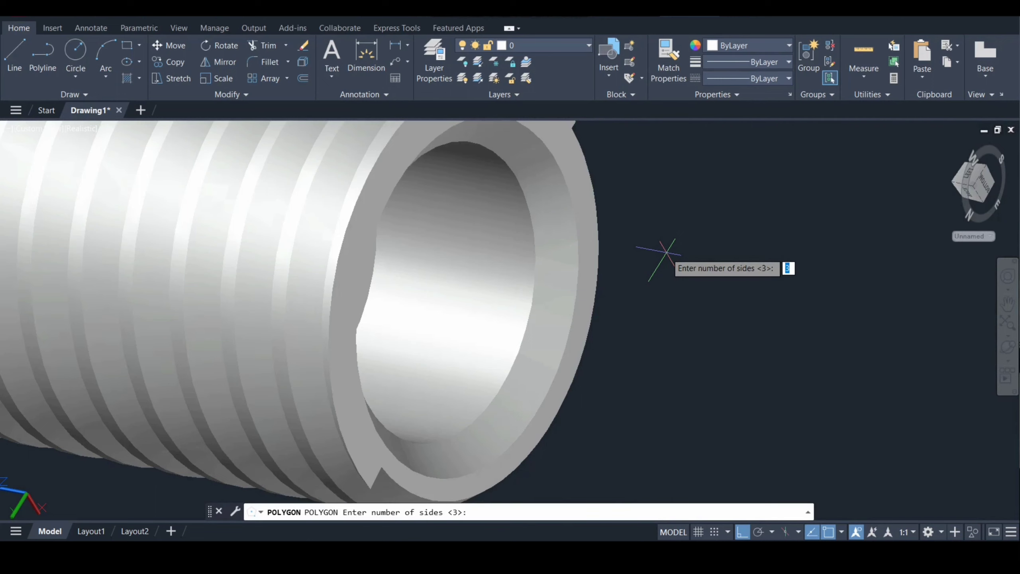
text(6)
key(Return)
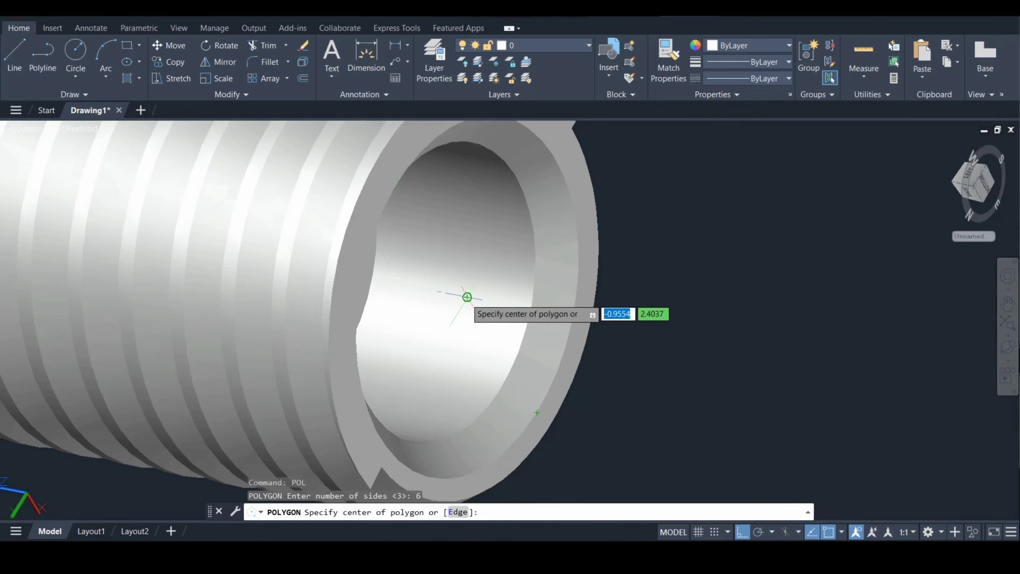
click(467, 297)
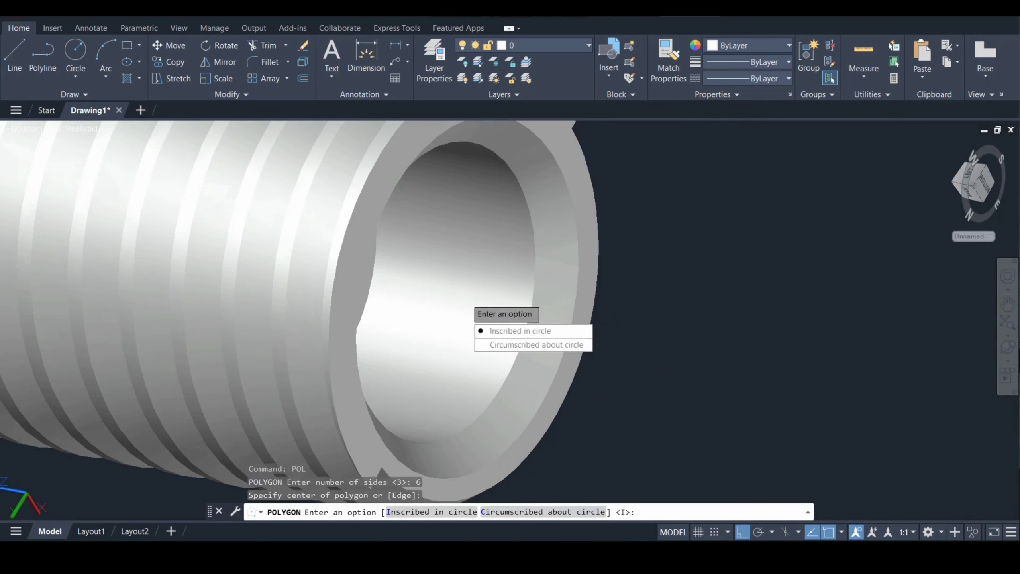
click(498, 330)
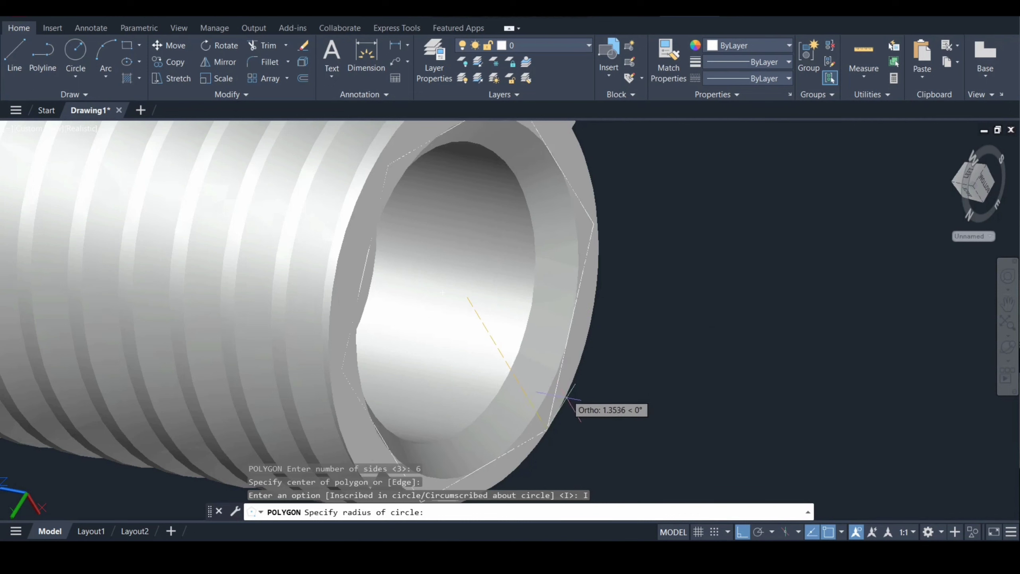
click(537, 412)
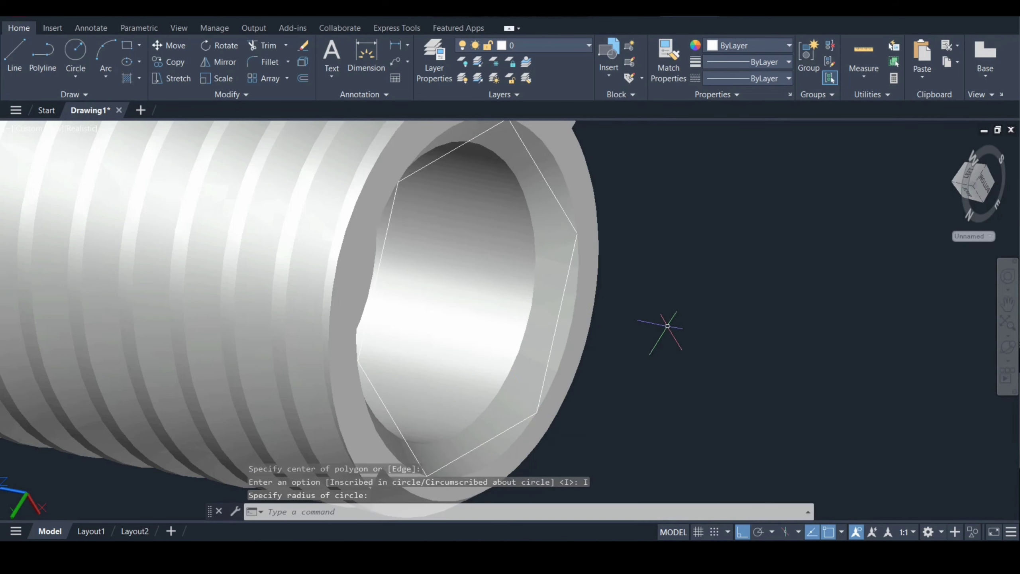
Extrude the hexagon outline into a solid 1.5 high.
text(ext)
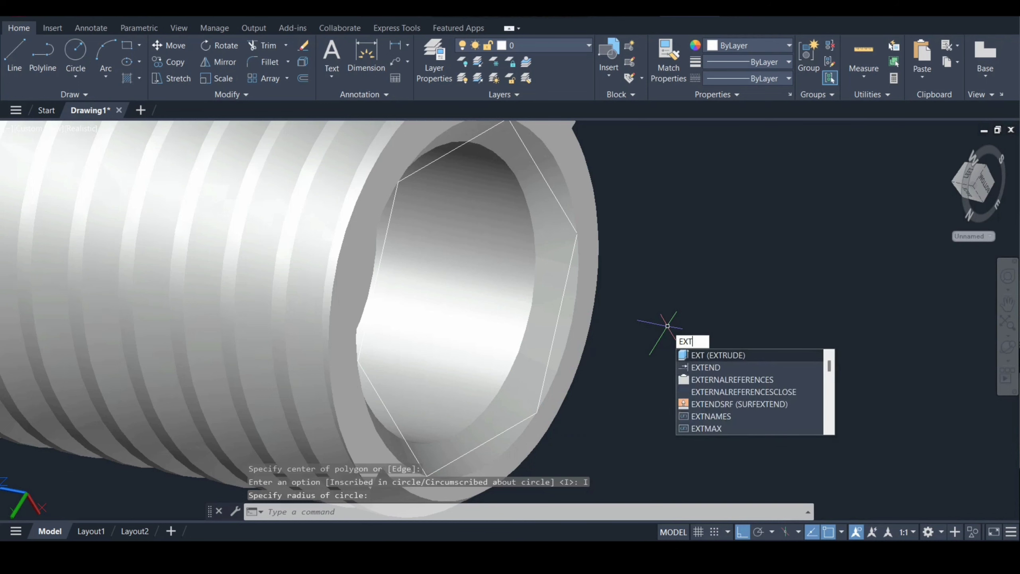
key(Return)
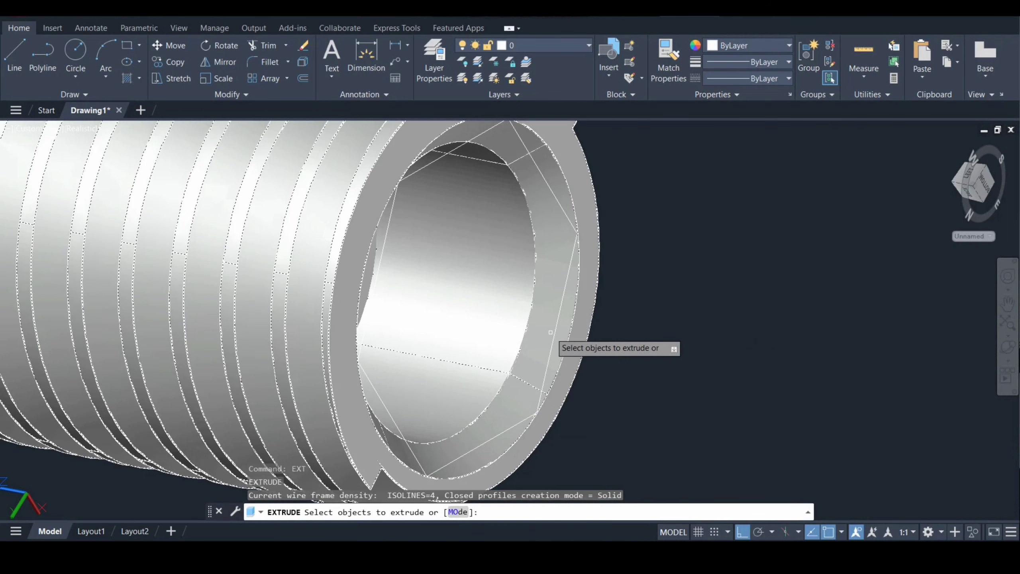
click(557, 332)
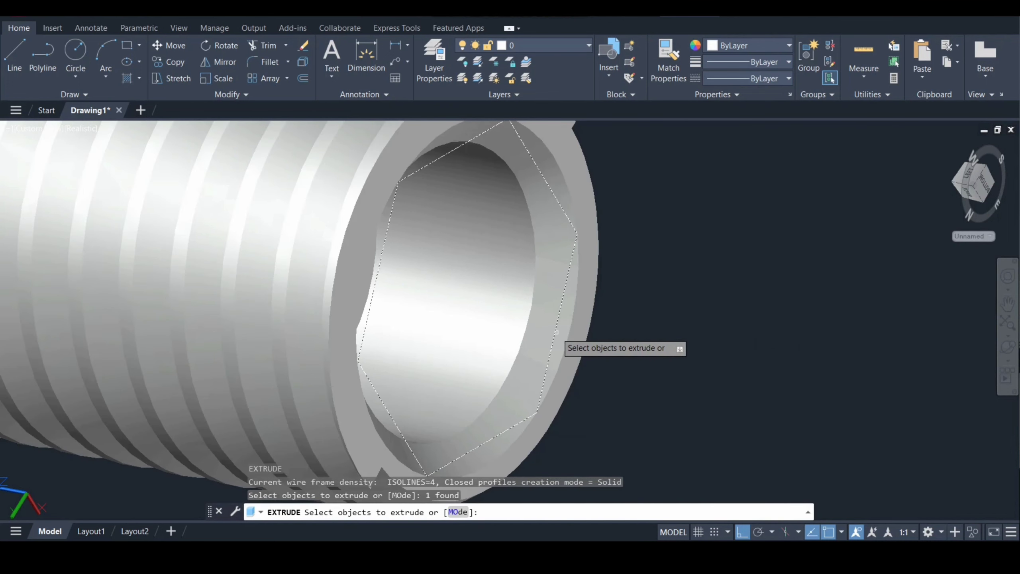
key(Return)
text(1.5)
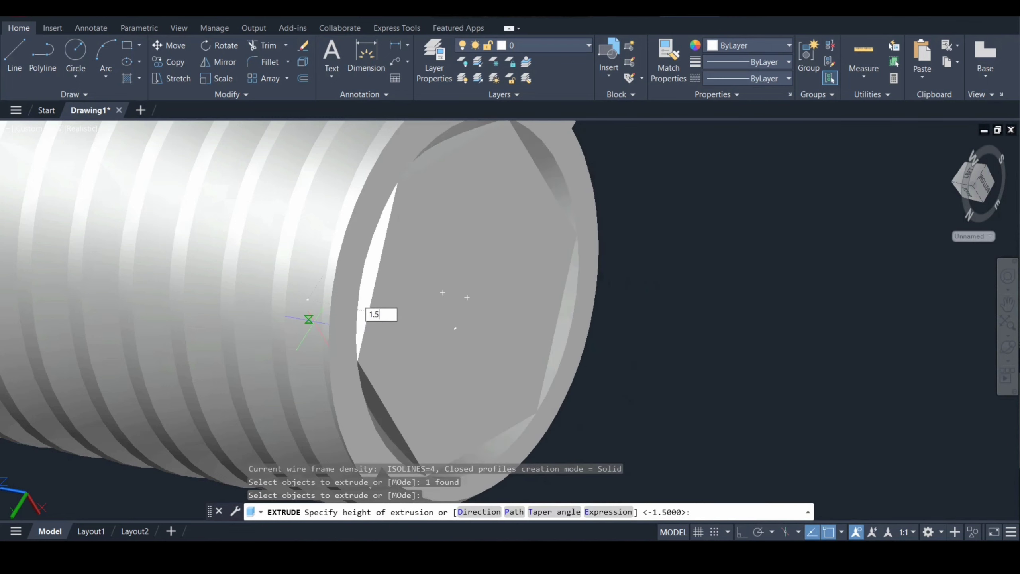
key(Return)
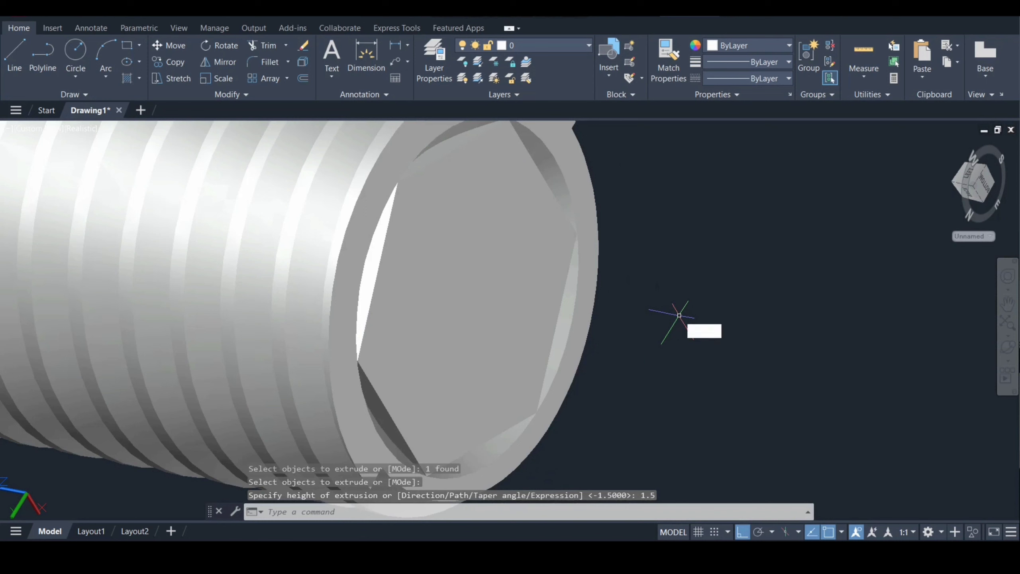
text(su)
Subtract the hexagonal solid from the threaded screw to cut the socket.
key(Return)
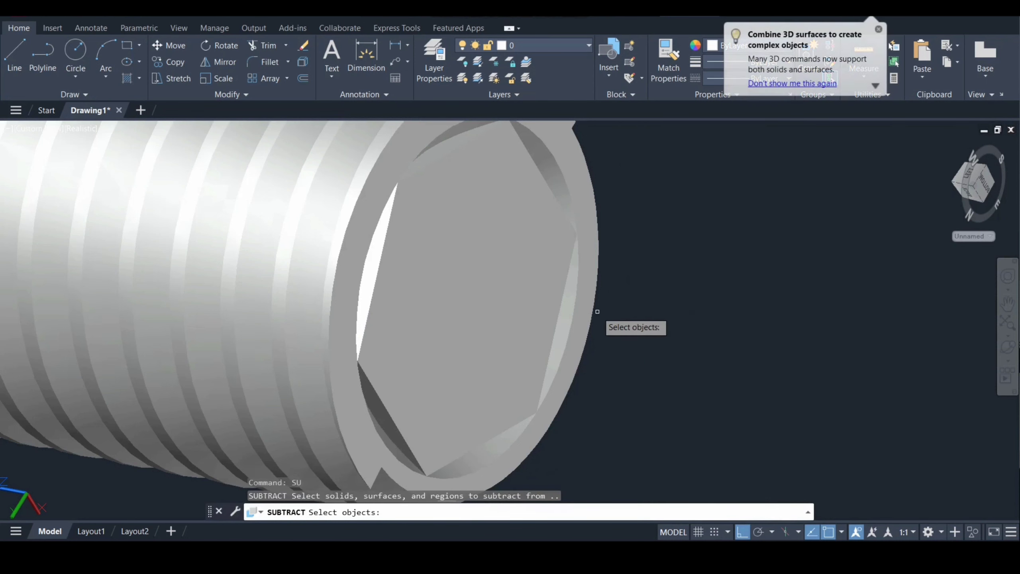
click(583, 314)
key(Return)
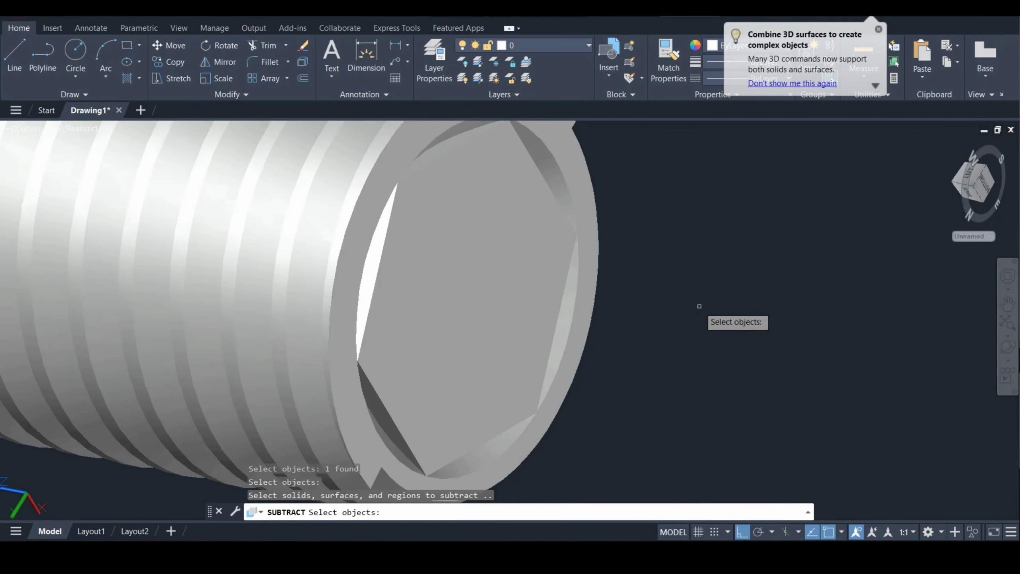
click(404, 277)
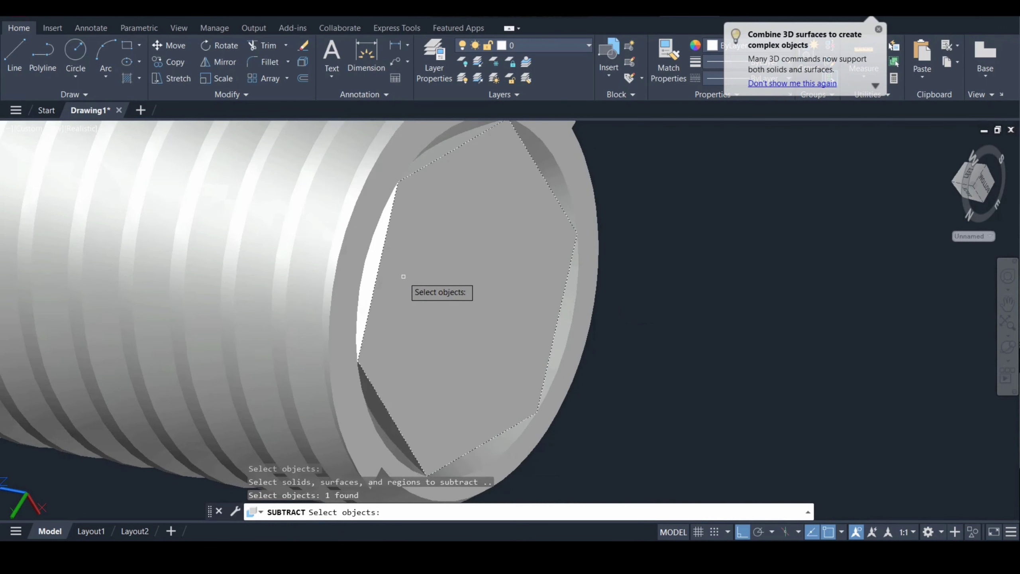
key(Return)
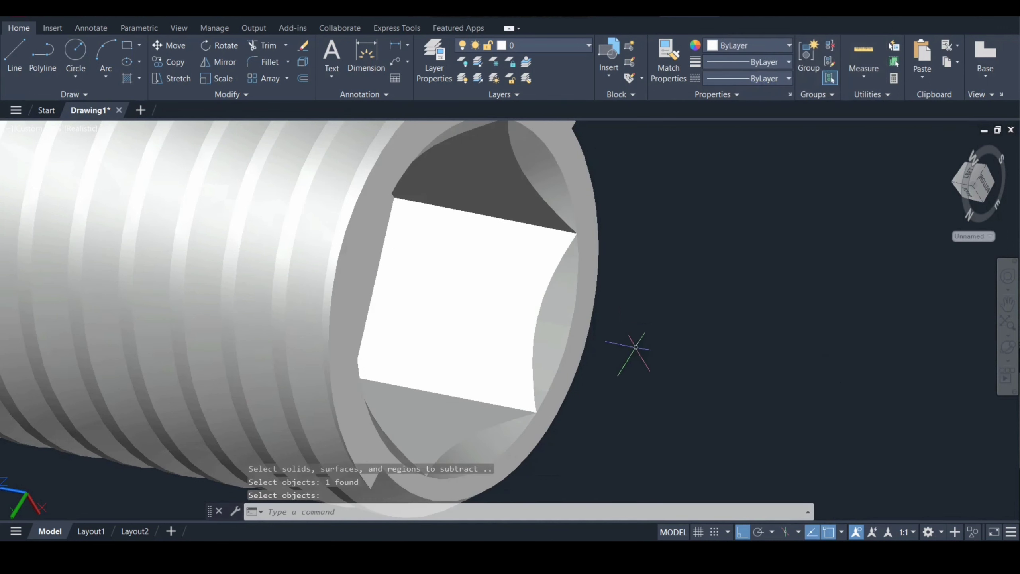
scroll(636, 346, down, 5)
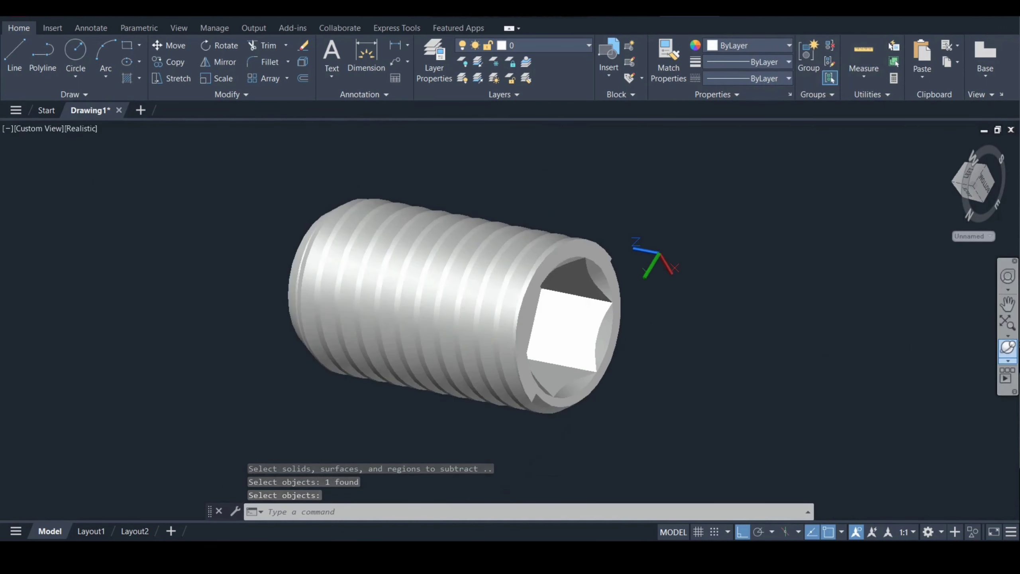
Orbit the screw upright and apply a blue Metallic Paint material to everything.
click(1008, 346)
drag(452, 303, 458, 381)
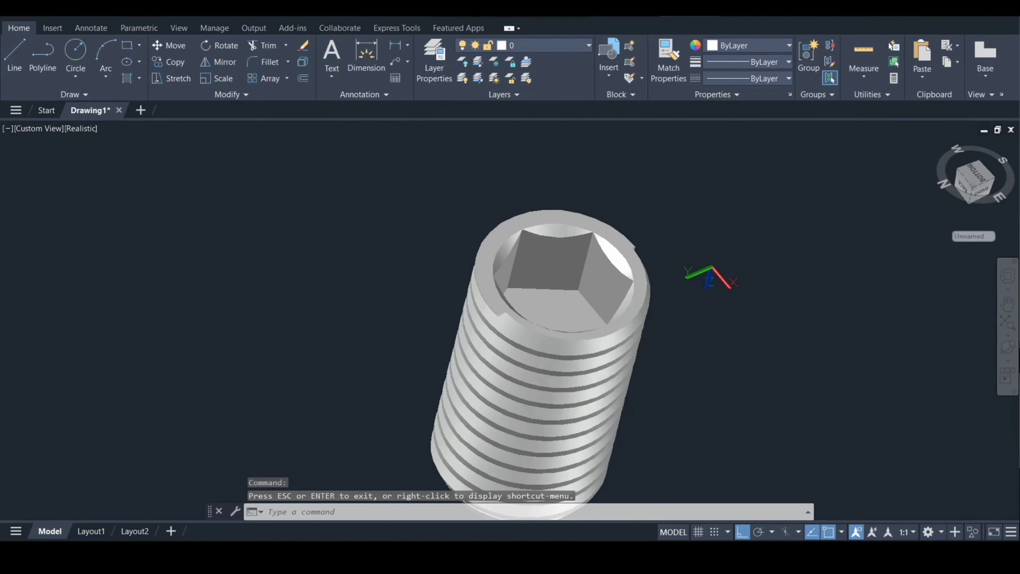
text(rmat)
key(Return)
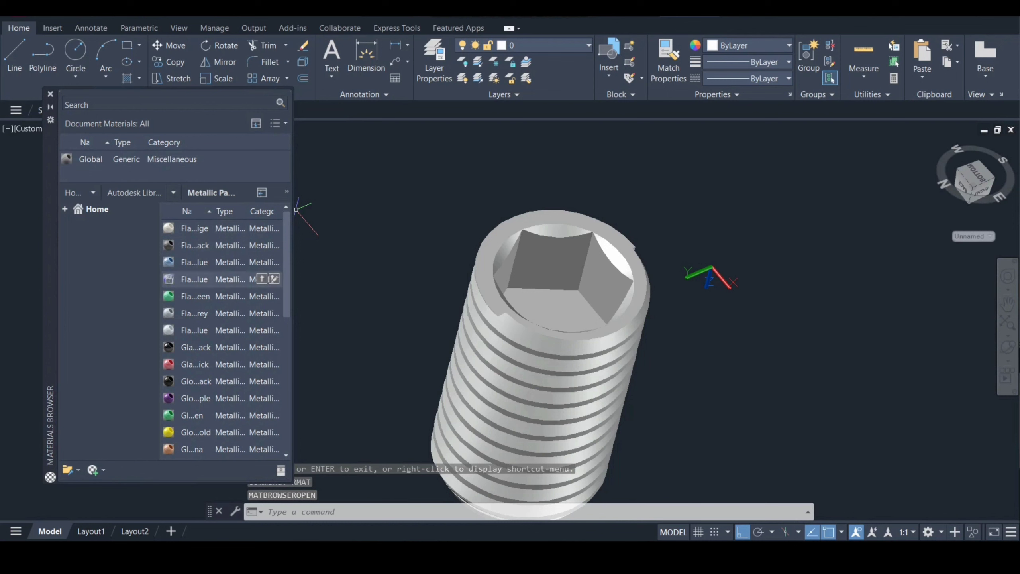
key(ctrl+a)
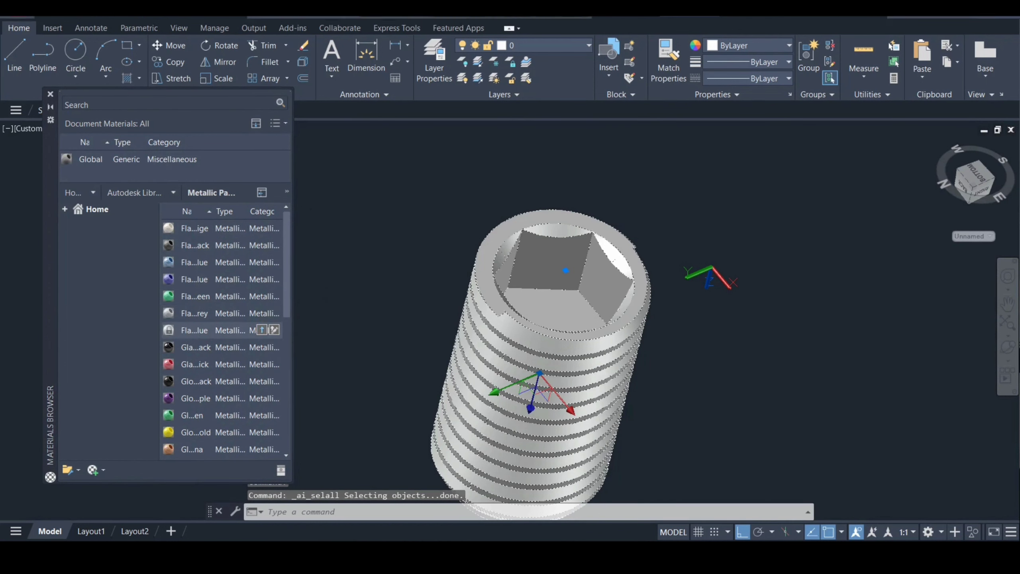
click(193, 330)
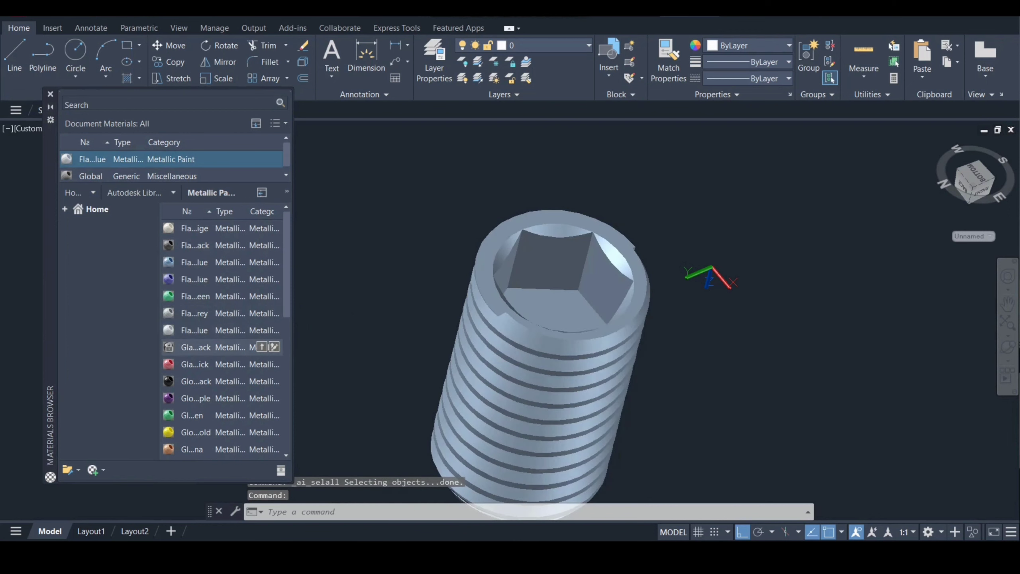
click(50, 94)
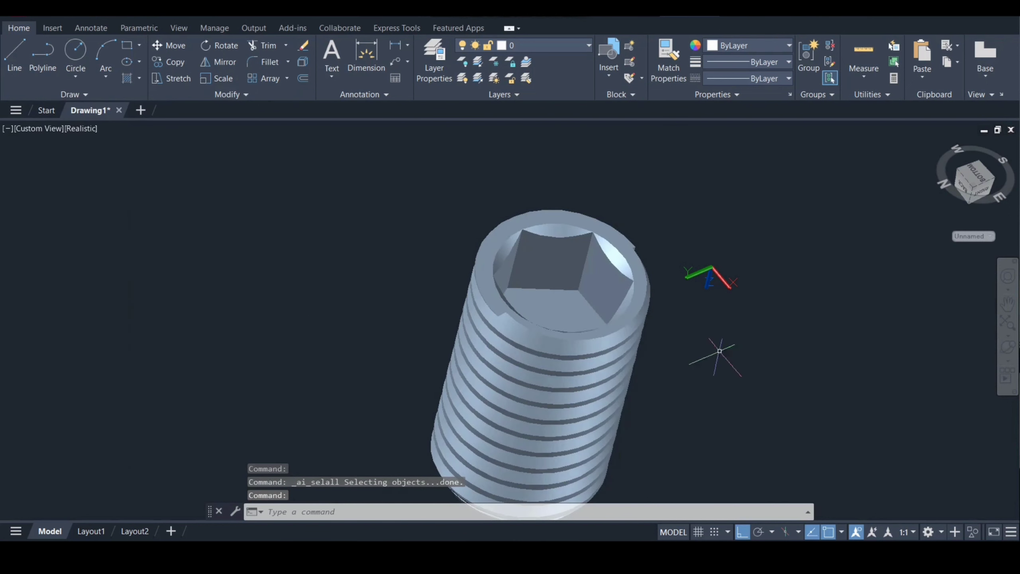
Free-orbit around the blue screw to inspect it, ending looking straight into the hex socket.
click(1008, 348)
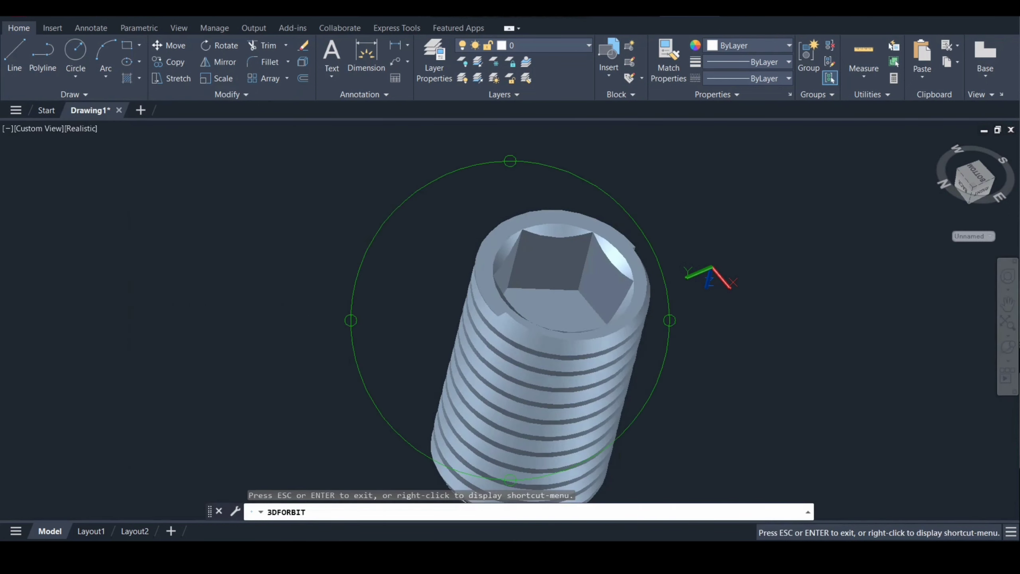
mouse_move(562, 382)
mouse_down()
mouse_move(522, 281)
mouse_move(450, 193)
mouse_up()
mouse_move(542, 282)
mouse_down()
mouse_move(542, 342)
mouse_move(562, 362)
mouse_move(543, 281)
mouse_move(562, 341)
mouse_move(545, 348)
mouse_up()
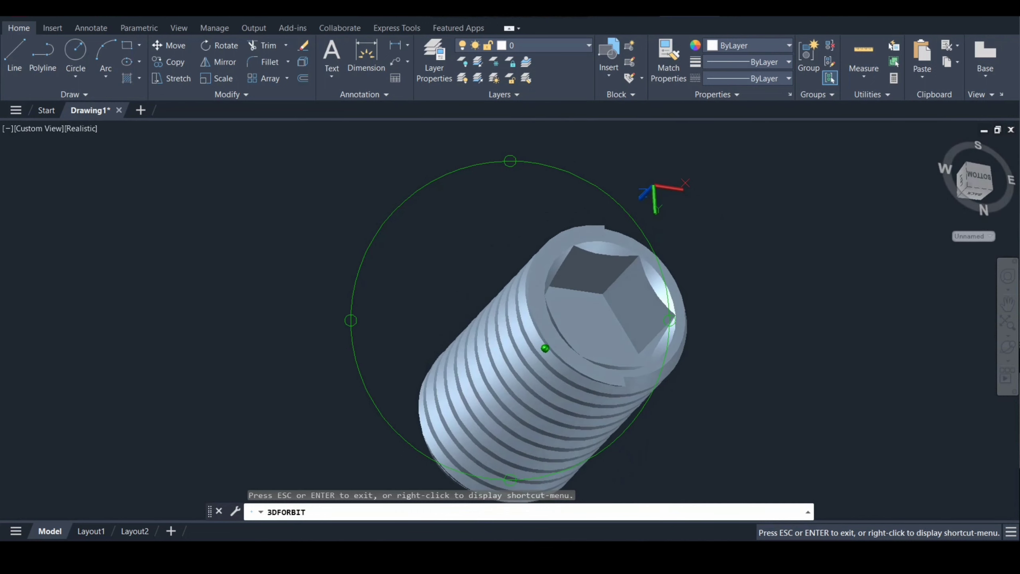
key(Escape)
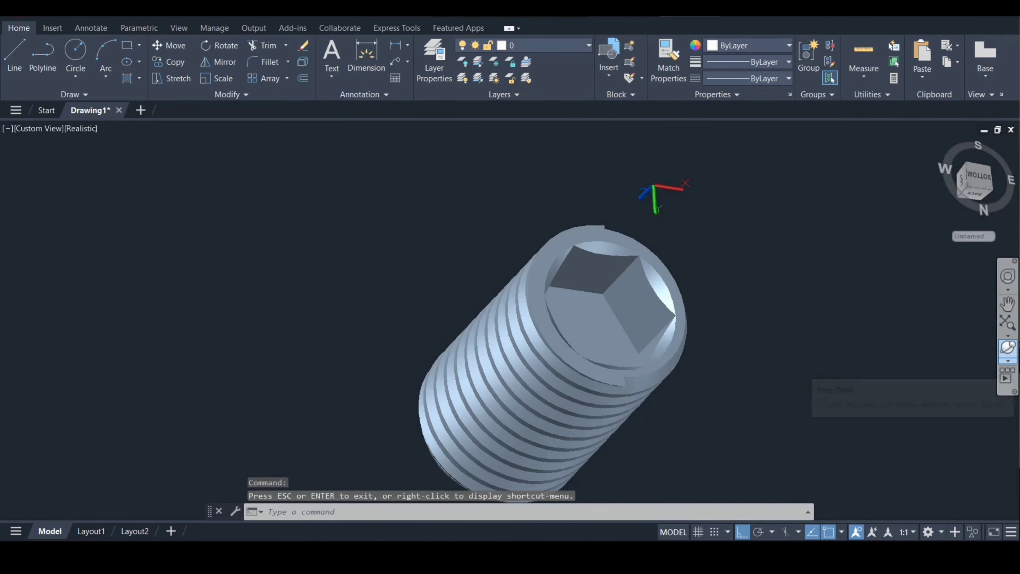
click(1008, 347)
drag(546, 348, 546, 348)
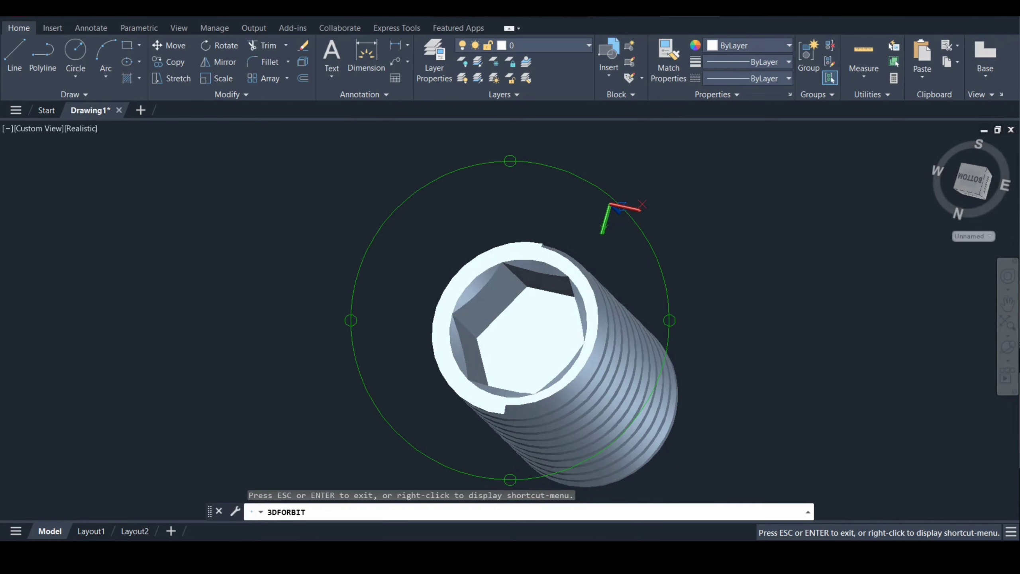
key(Escape)
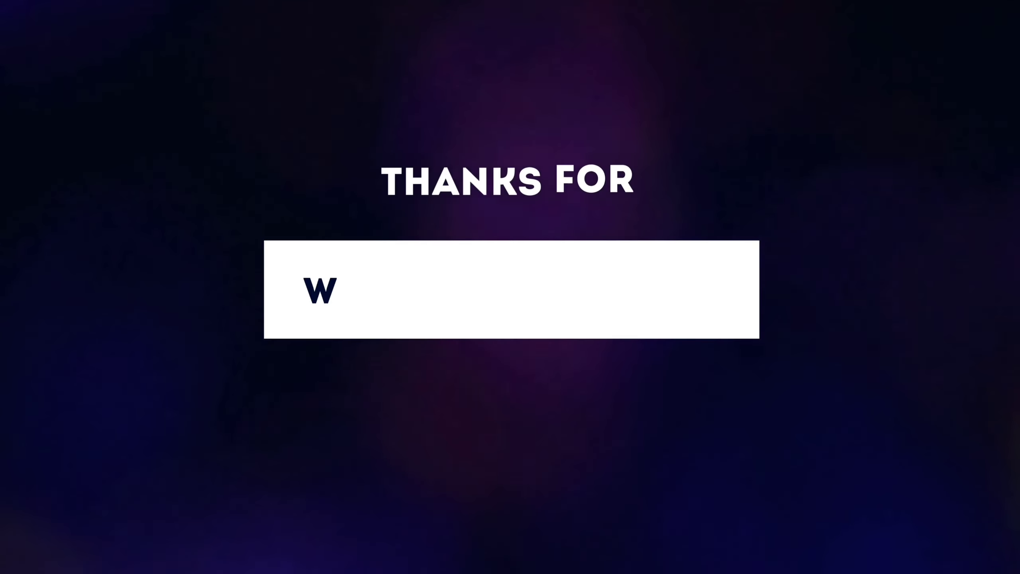